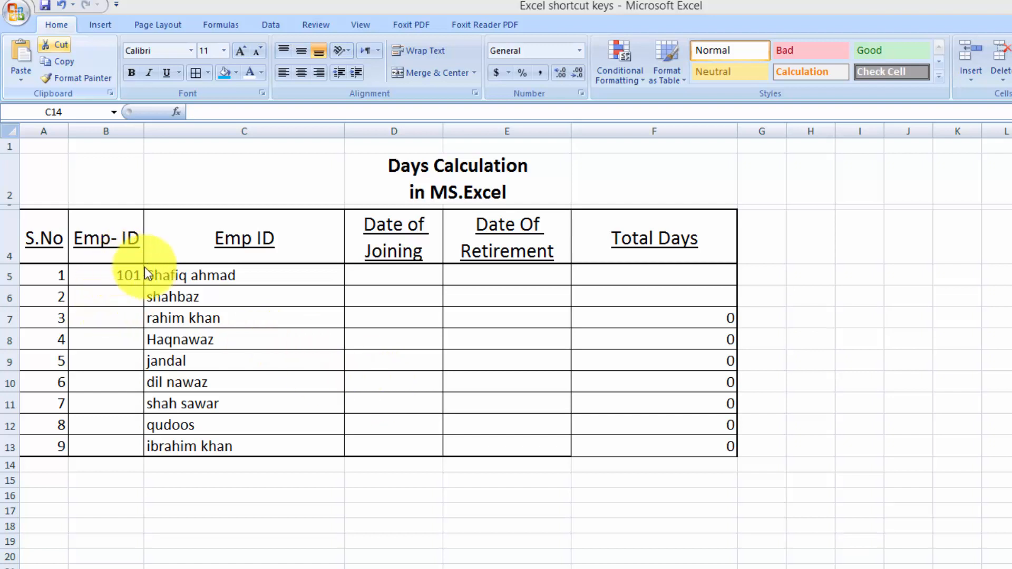
Change the header in cell C4 to "Emp Name".
key("F2")
double_click(279, 238)
key("BackSpace")
key("BackSpace")
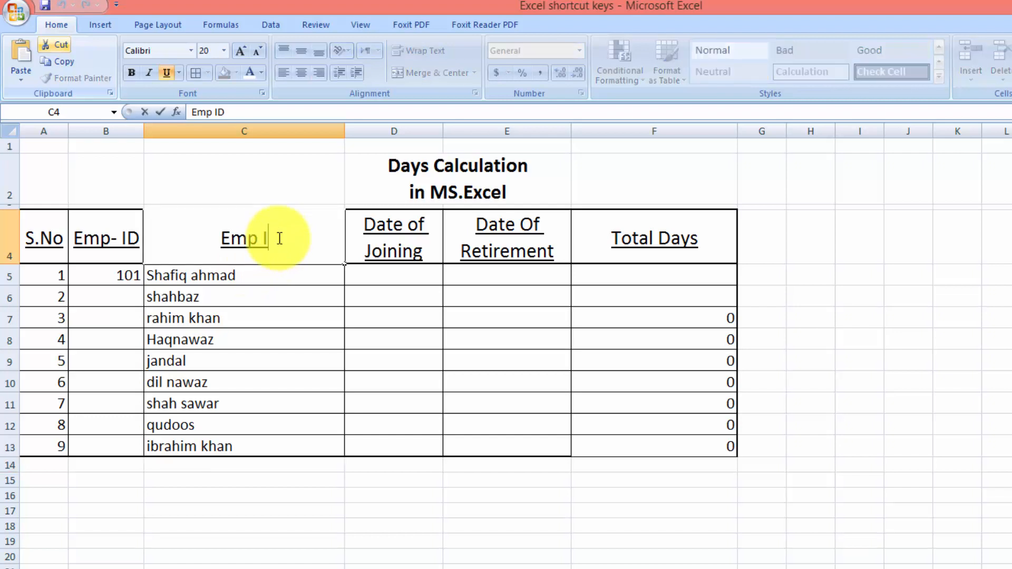
type("Name")
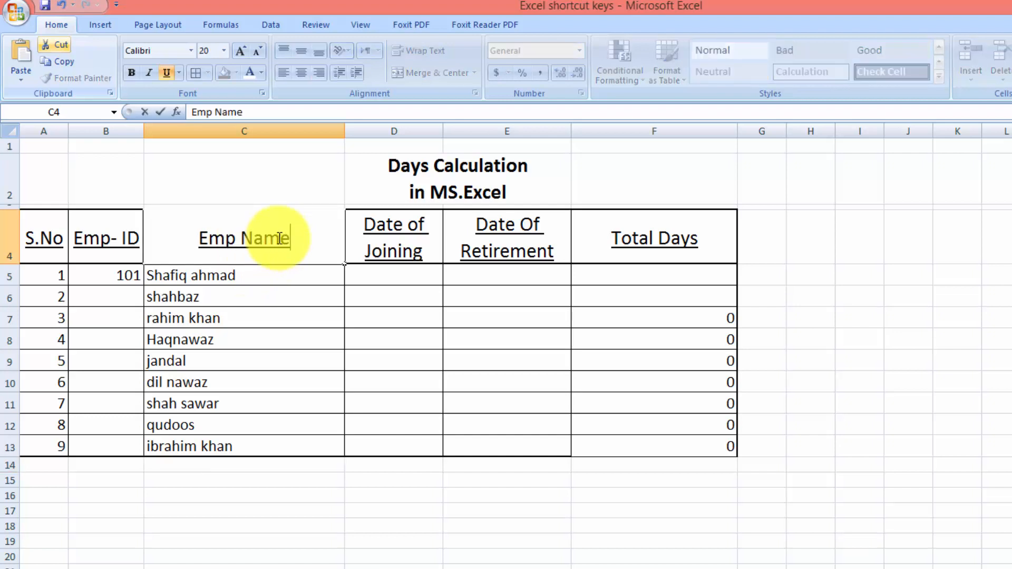
key("Tab")
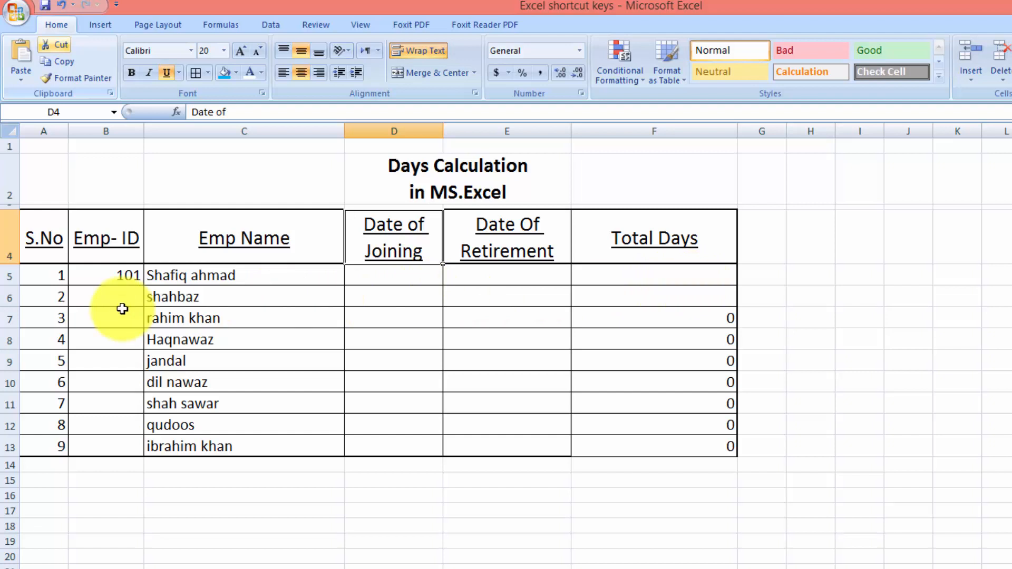
Enter the formula =B5+1 in cell B6 and fill it down the Emp-ID column to B13.
left_click(116, 292)
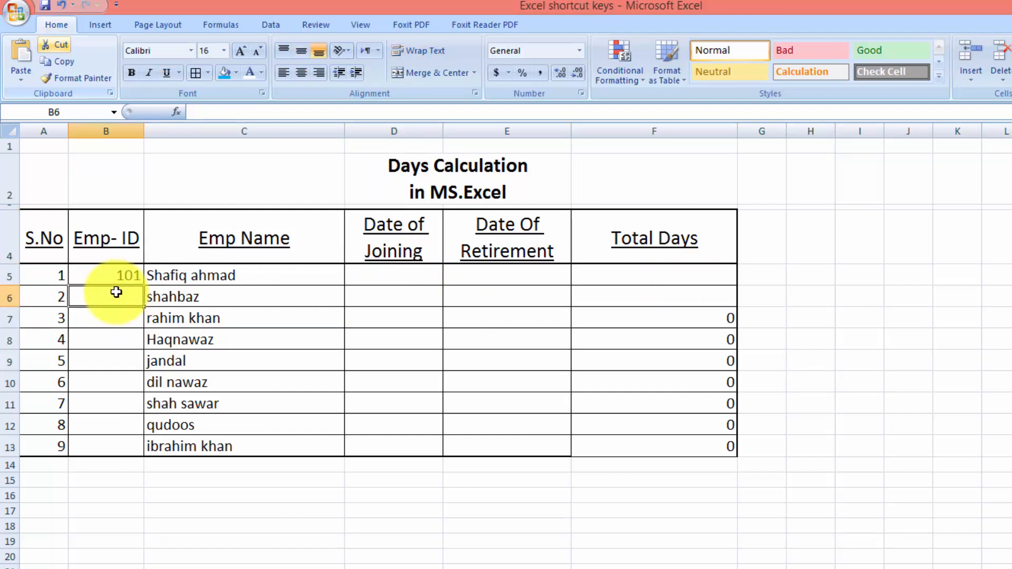
type("=")
key("Up")
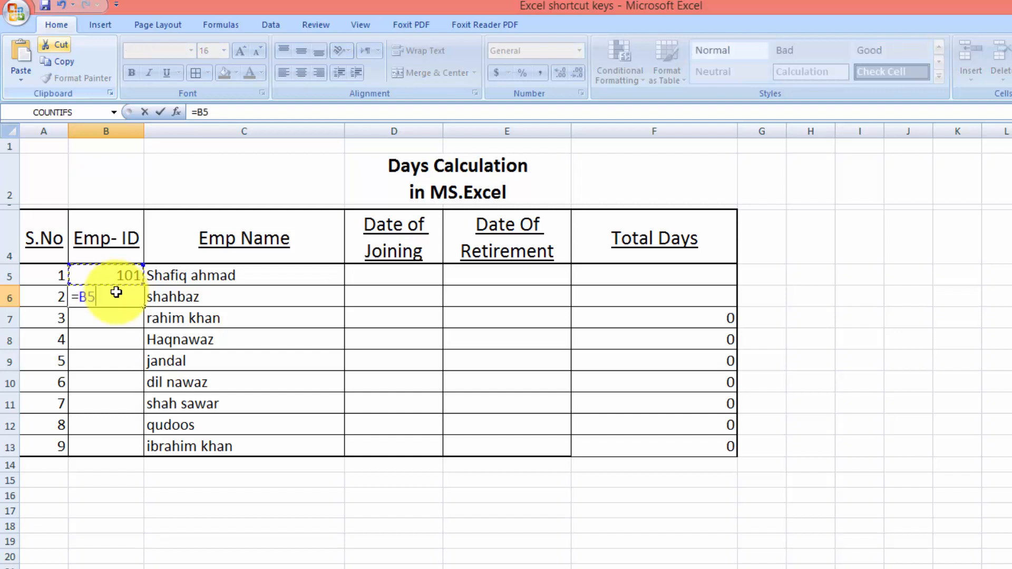
type("+1")
key("Return")
key("Up")
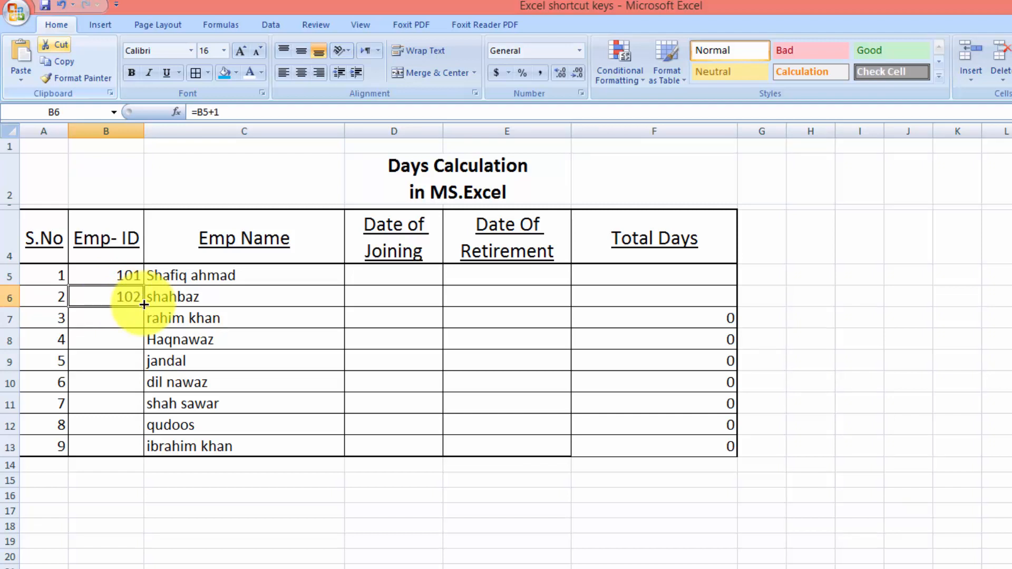
left_click_drag(144, 304, 147, 462)
Enter 6/18/1995 as the first employee's date of joining in cell D5.
left_click(388, 277)
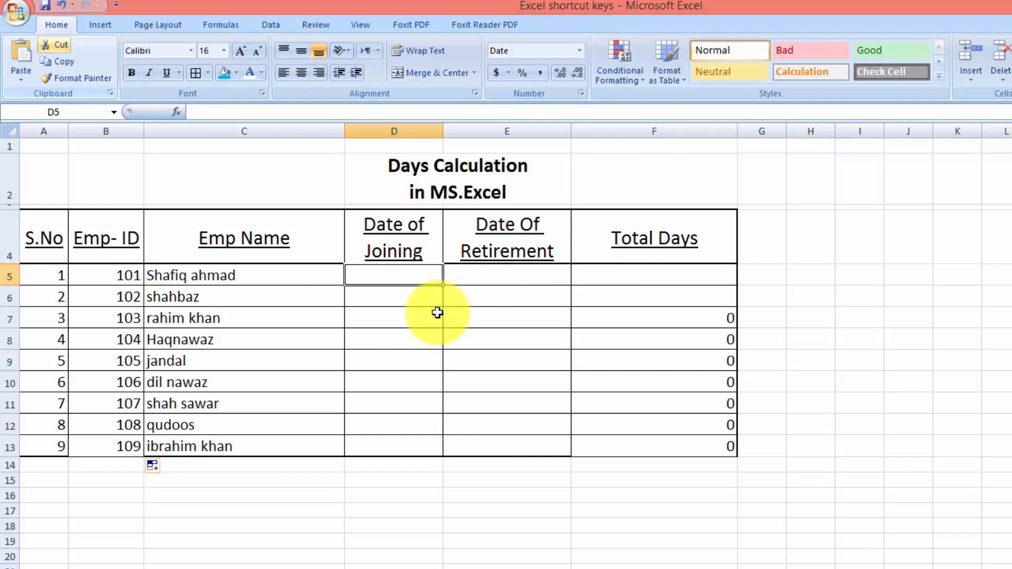
type("6/")
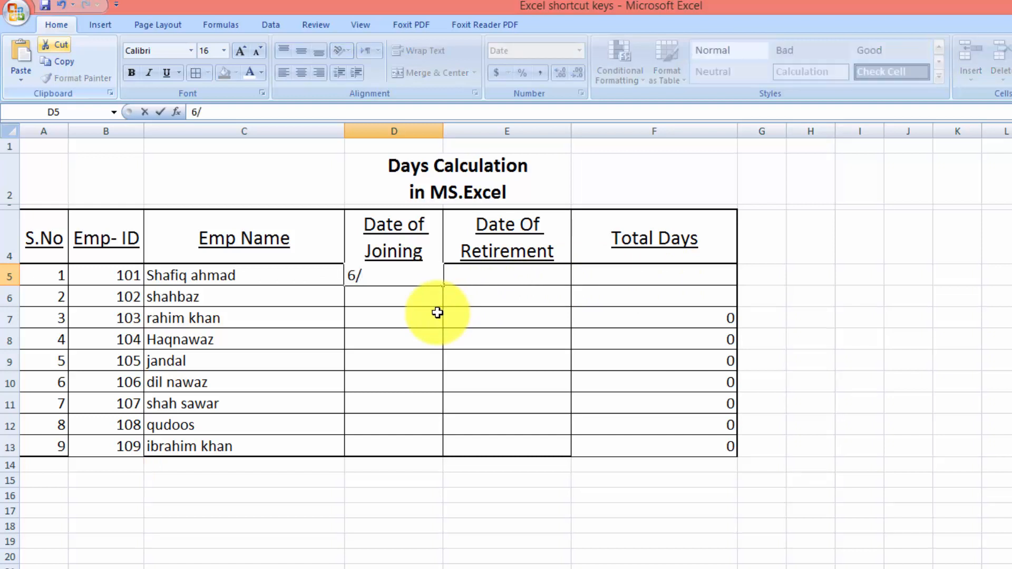
type("18/1095")
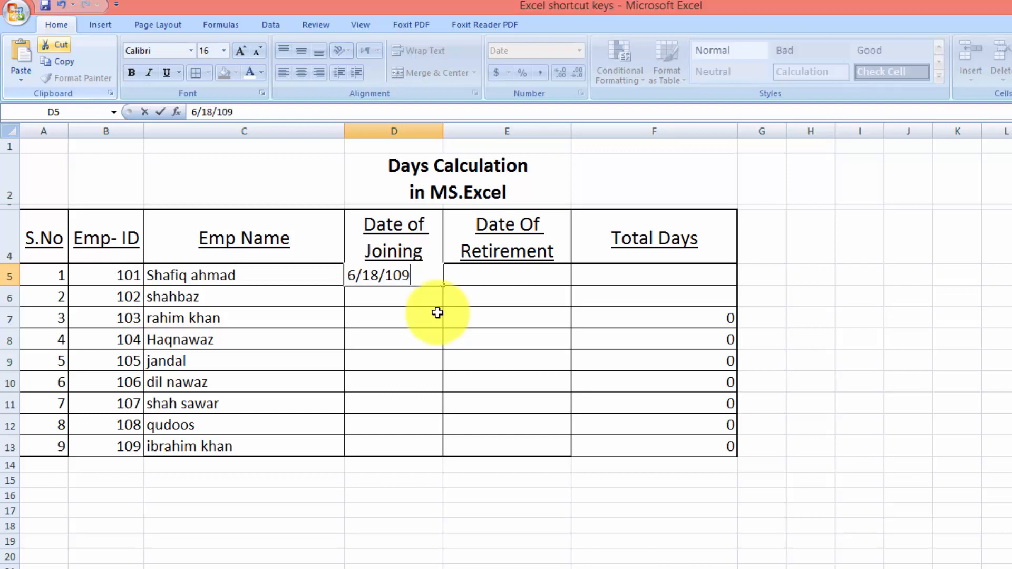
key("BackSpace")
key("BackSpace")
key("BackSpace")
type("995")
key("Return")
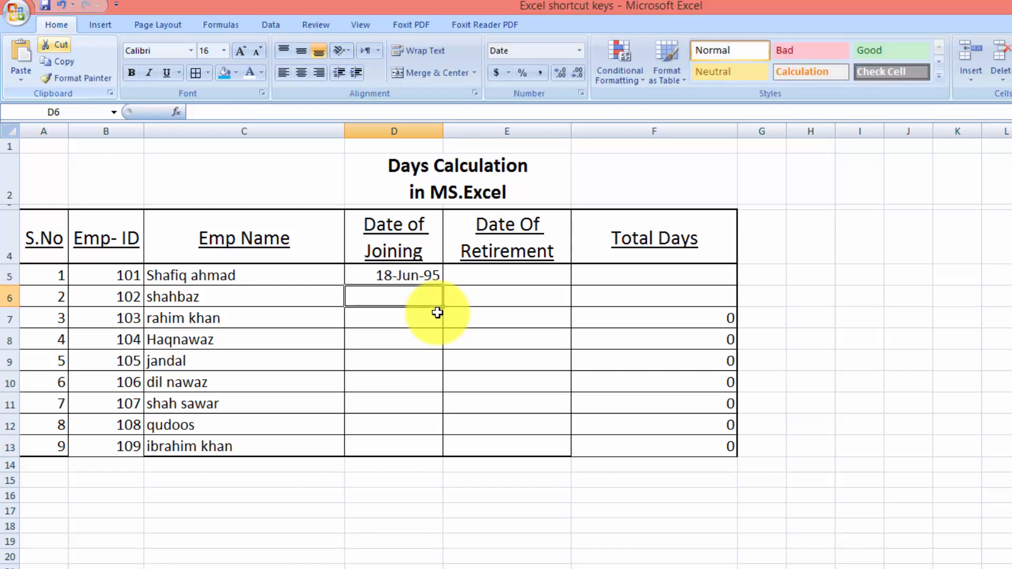
Format the joining date in cell D5 with the date type 14-Mar-01.
left_click(423, 281)
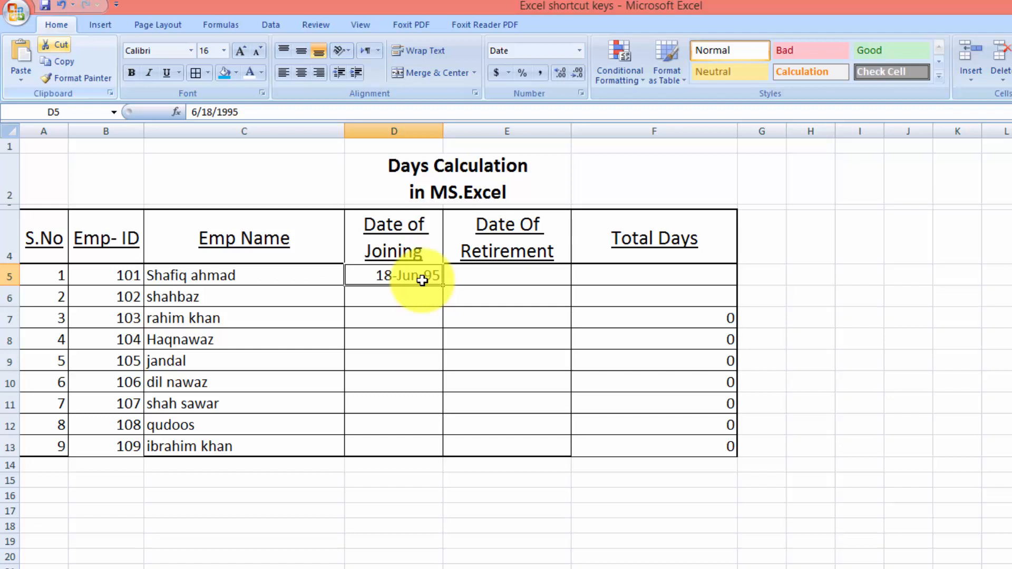
right_click(422, 280)
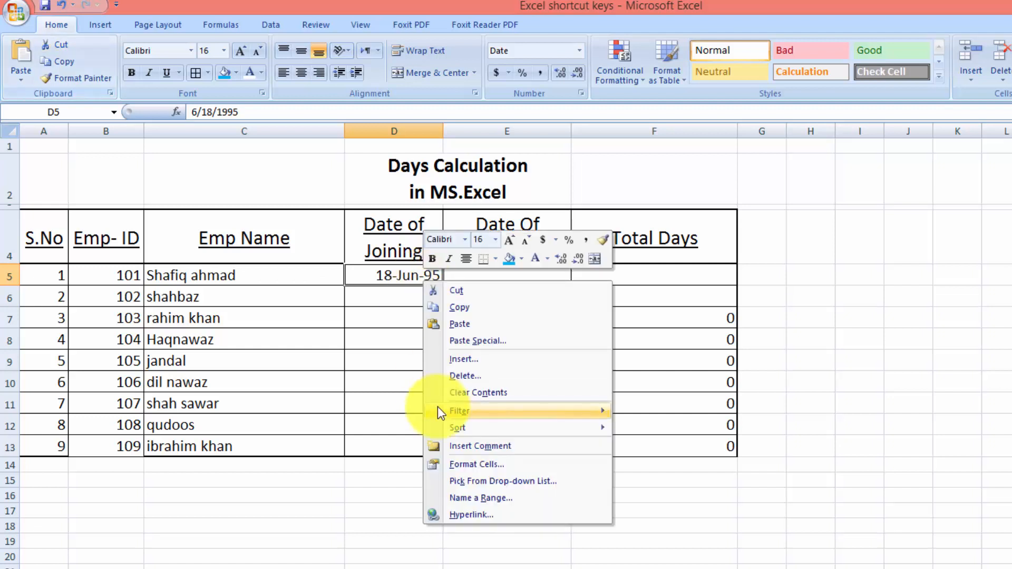
left_click(453, 464)
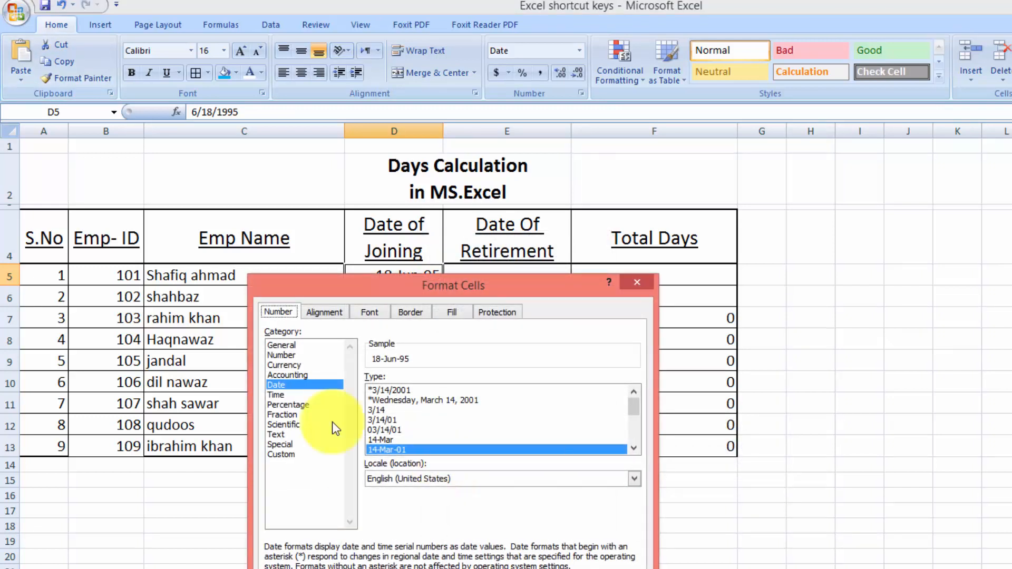
left_click(387, 440)
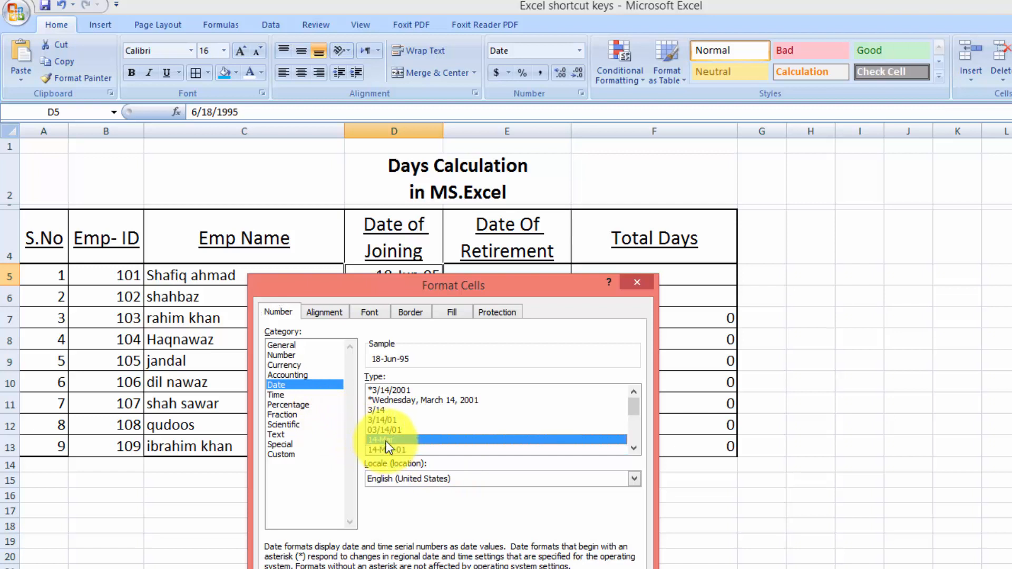
left_click(386, 447)
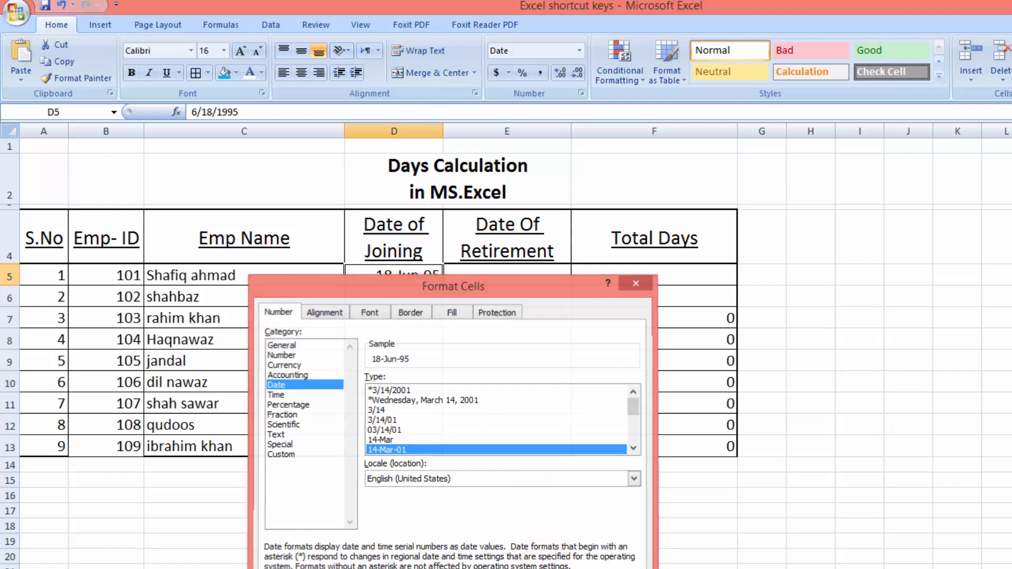
key("Return")
Enter 7/18/2019 as the first employee's date of retirement in cell E5.
left_click(500, 278)
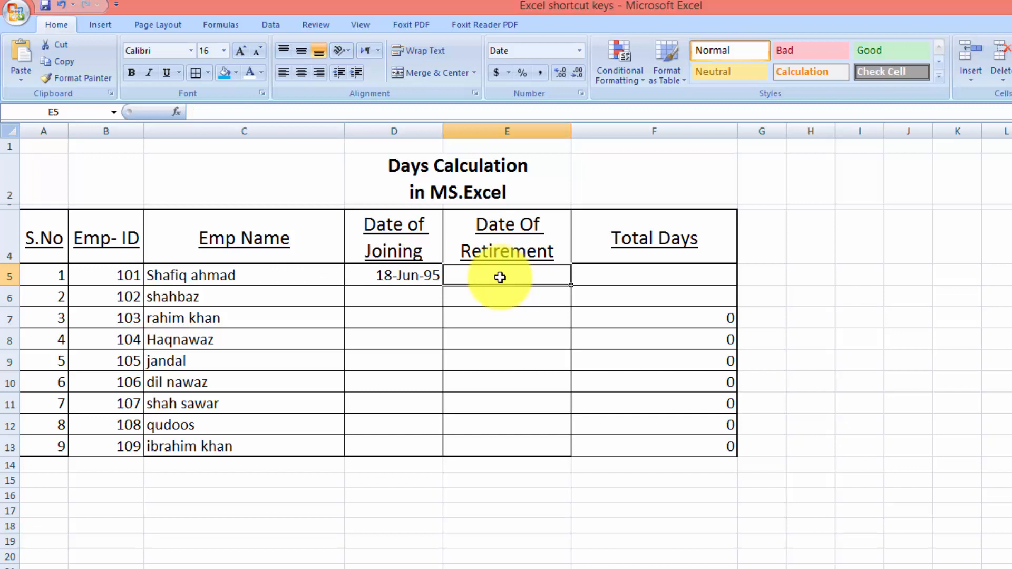
type("7/1")
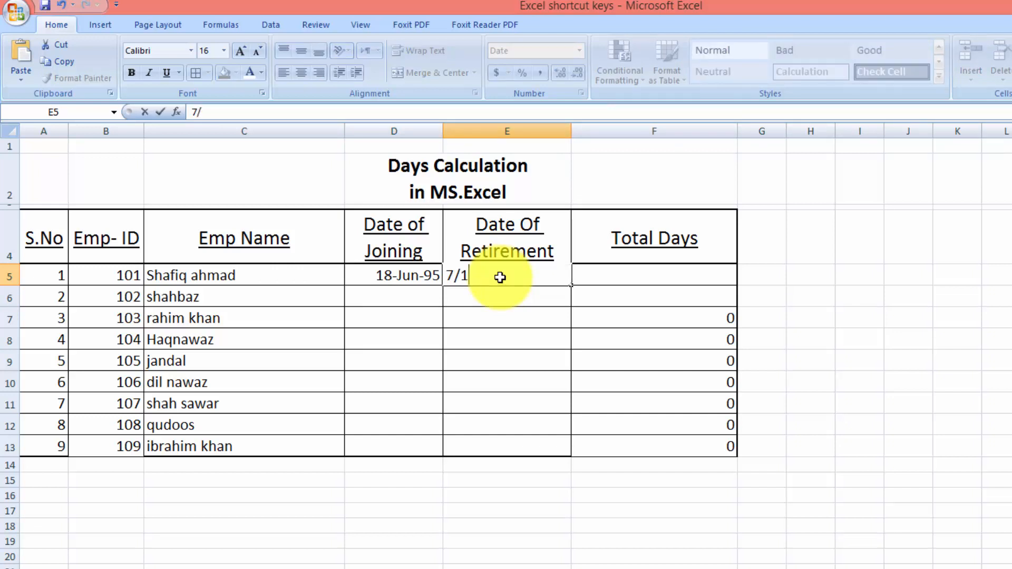
type("8/2019")
key("Return")
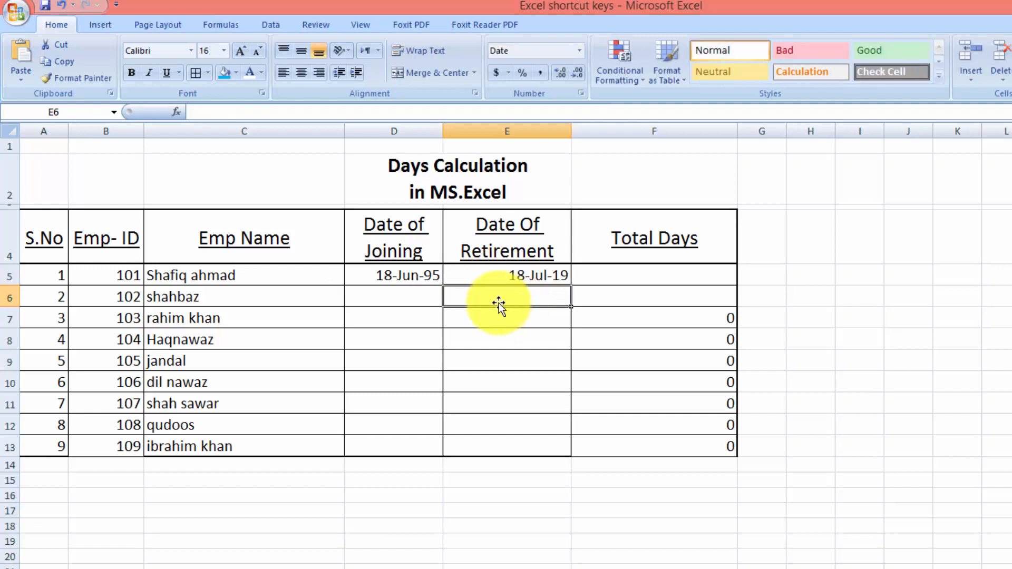
Calculate the first employee's total days in cell F5 with the formula =DAYS360(D5,E5).
left_click(650, 275)
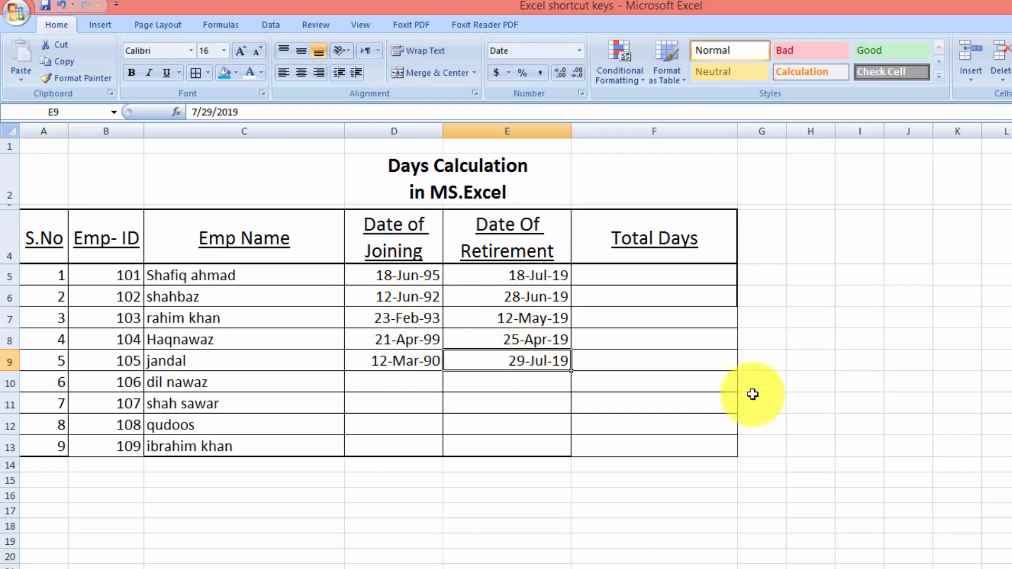
left_click(645, 274)
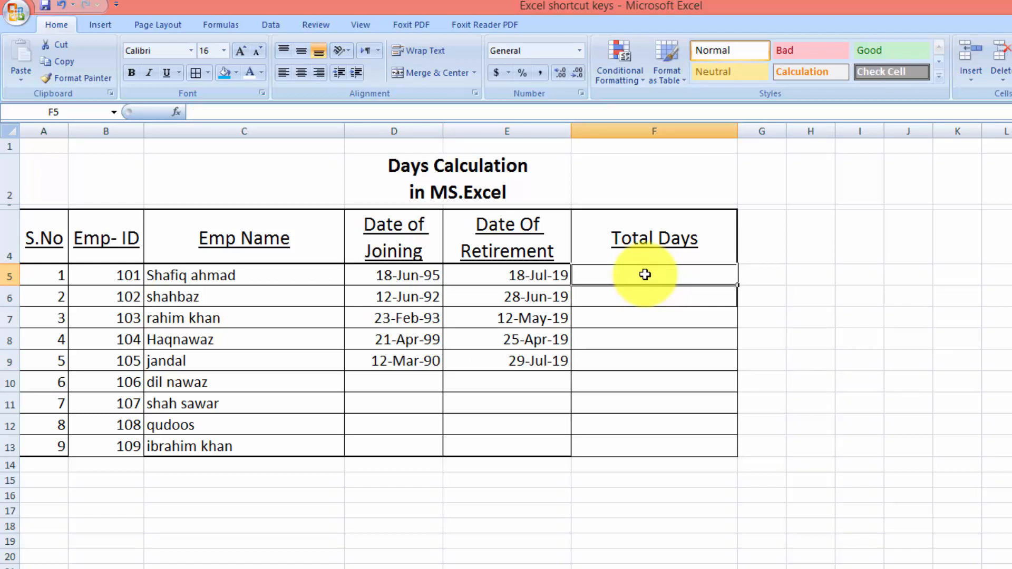
type("=")
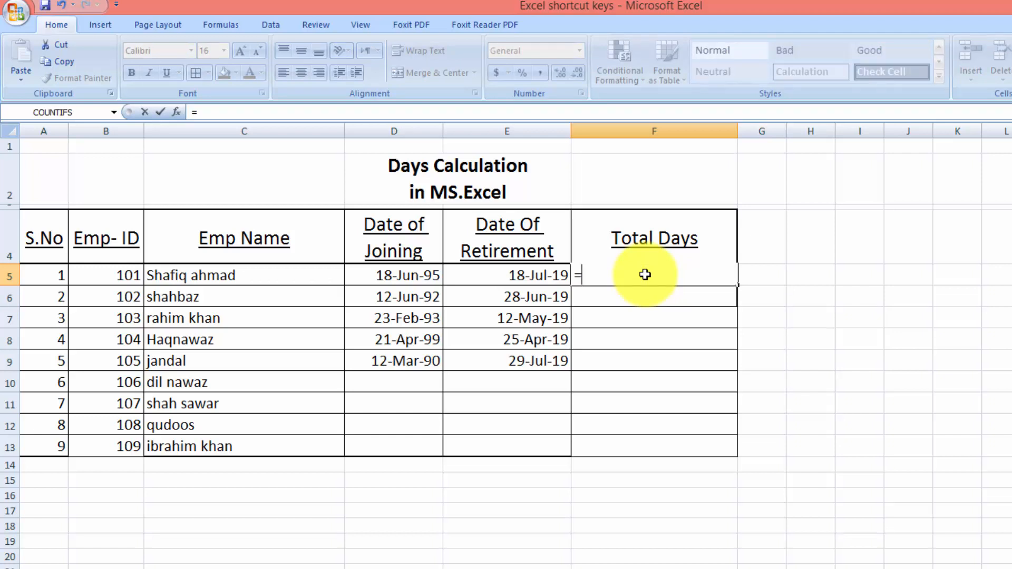
type("d")
key("BackSpace")
type("DAYS")
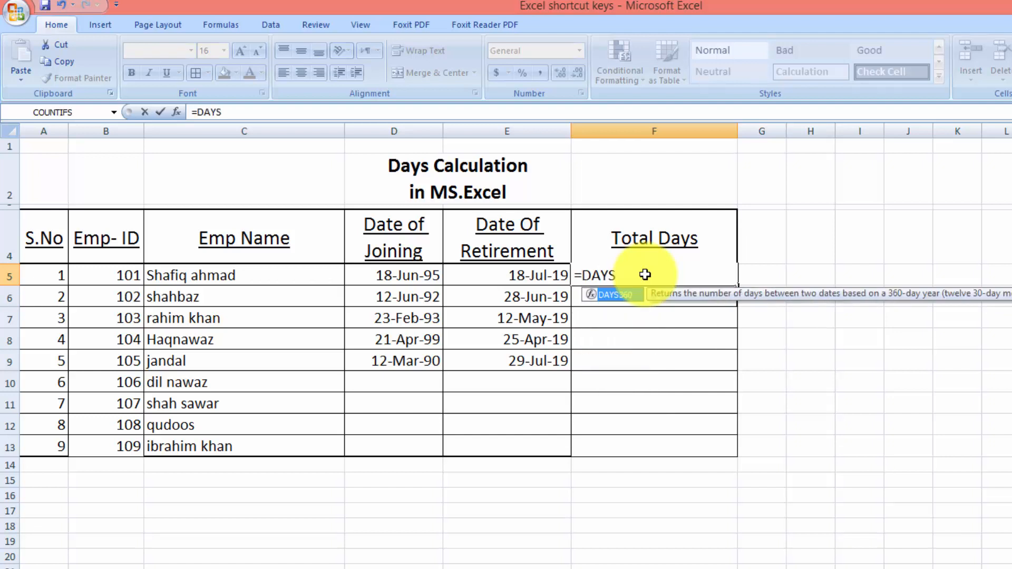
type("360(")
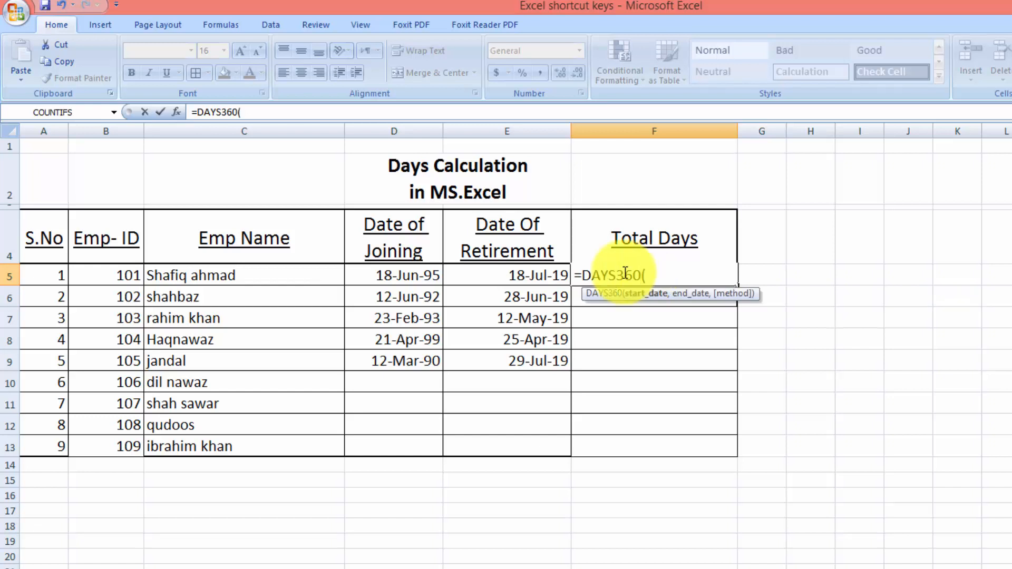
left_click(401, 272)
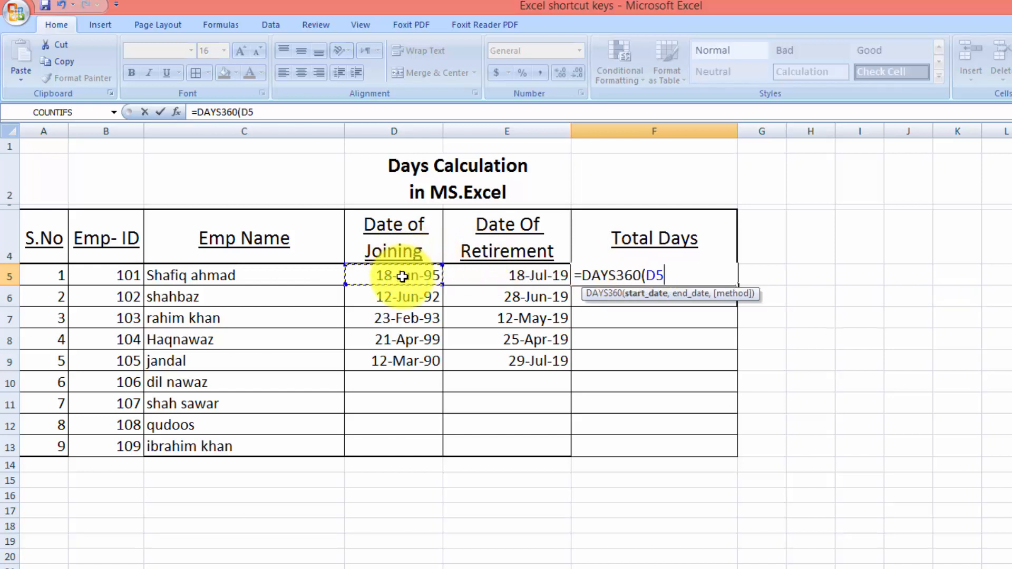
type(",")
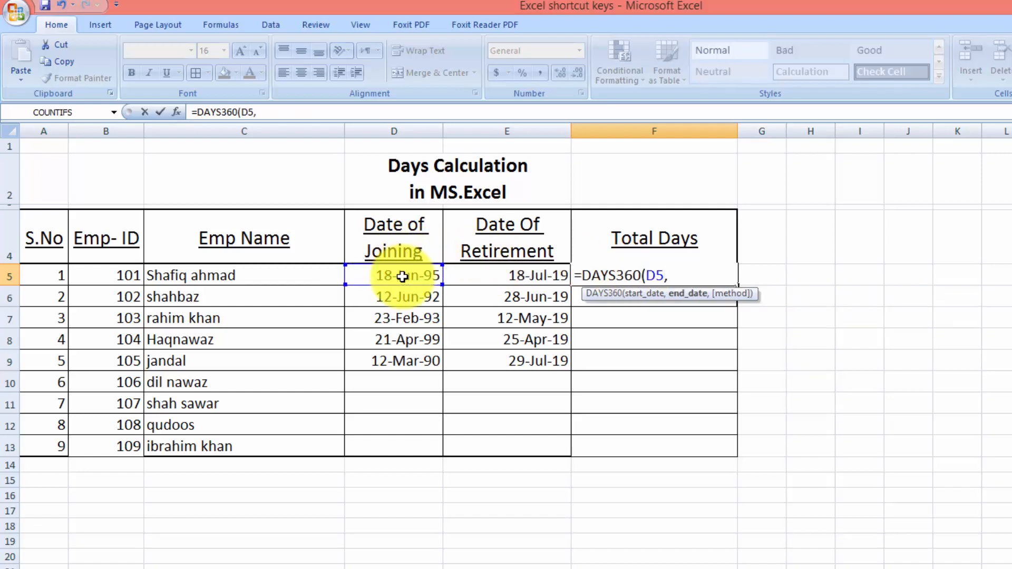
left_click(478, 285)
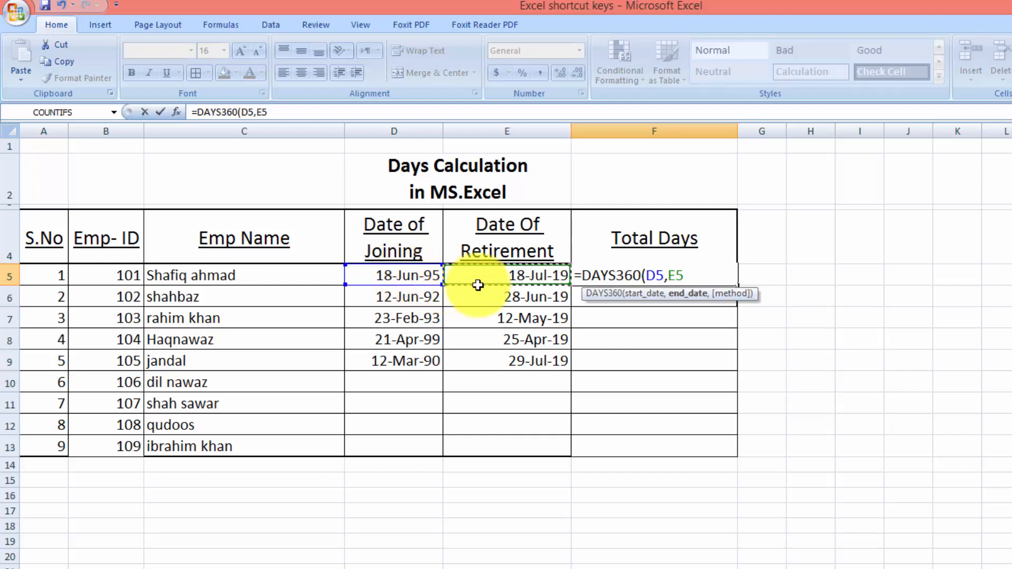
type(")")
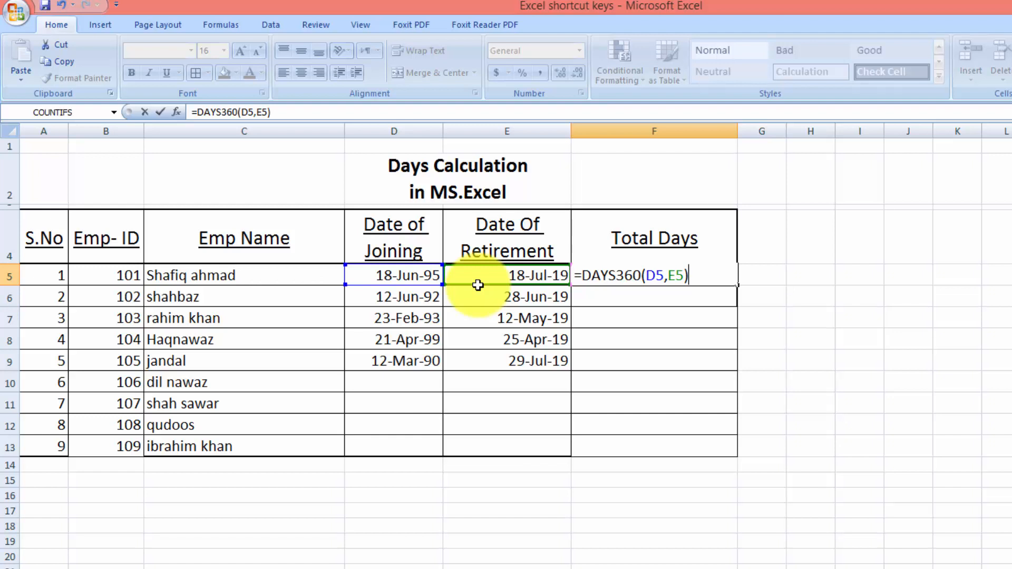
key("Return")
Fill the DAYS360 formula from F5 down the Total Days column to F13.
left_click(682, 271)
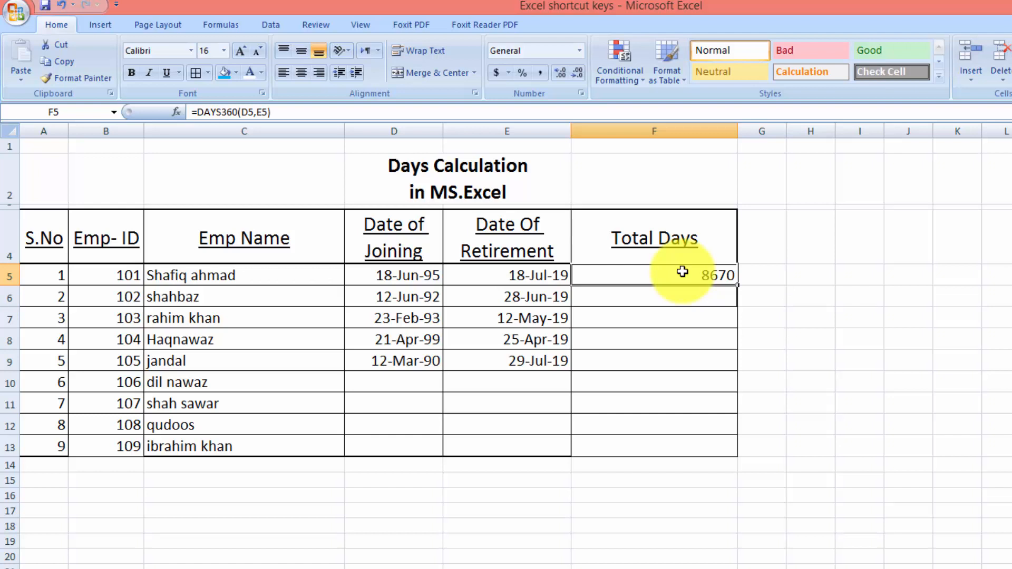
left_click(808, 294)
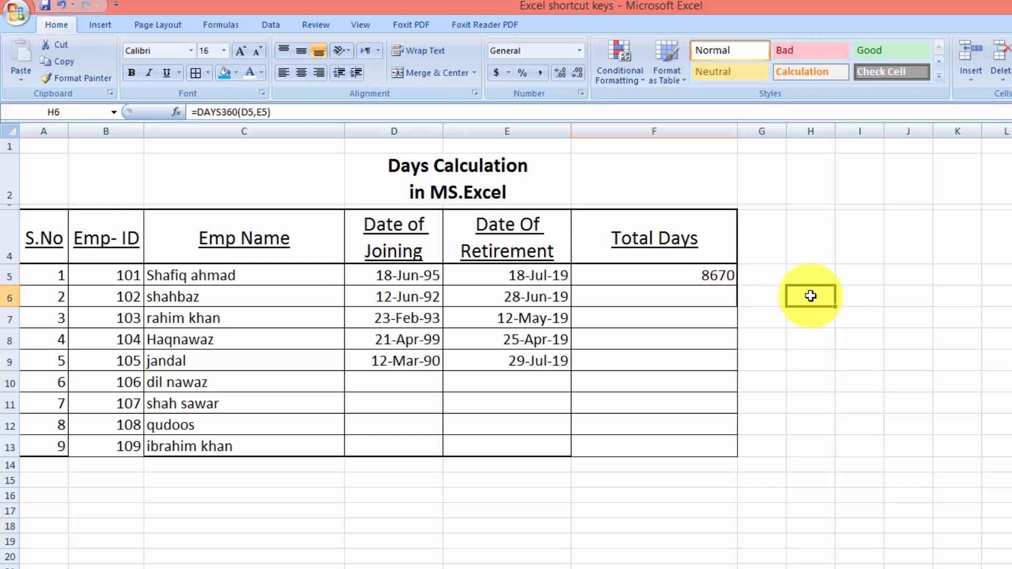
left_click(699, 281)
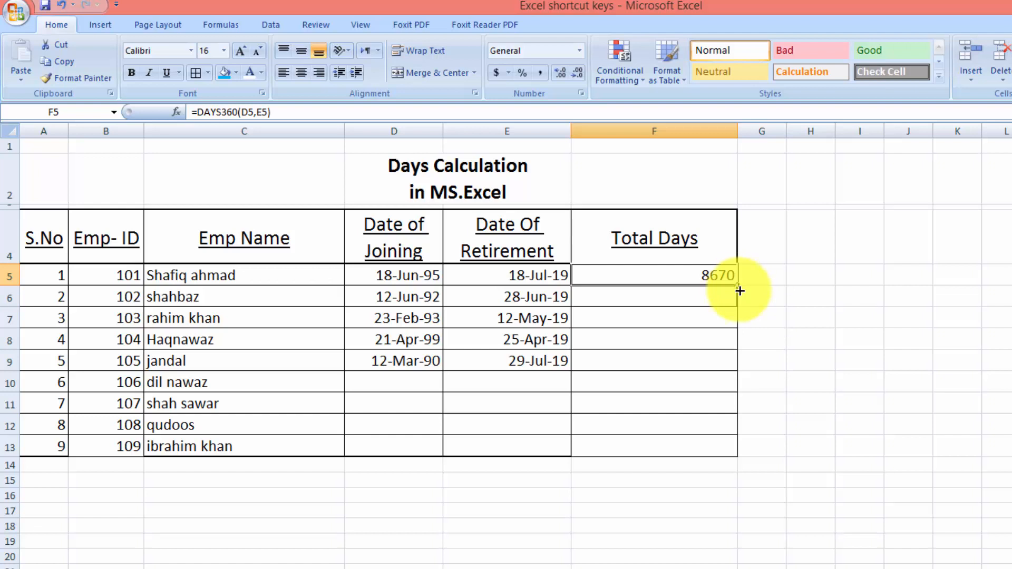
left_click_drag(736, 289, 722, 454)
Add the column header "Total Number of years" in cell G4.
left_click(772, 243)
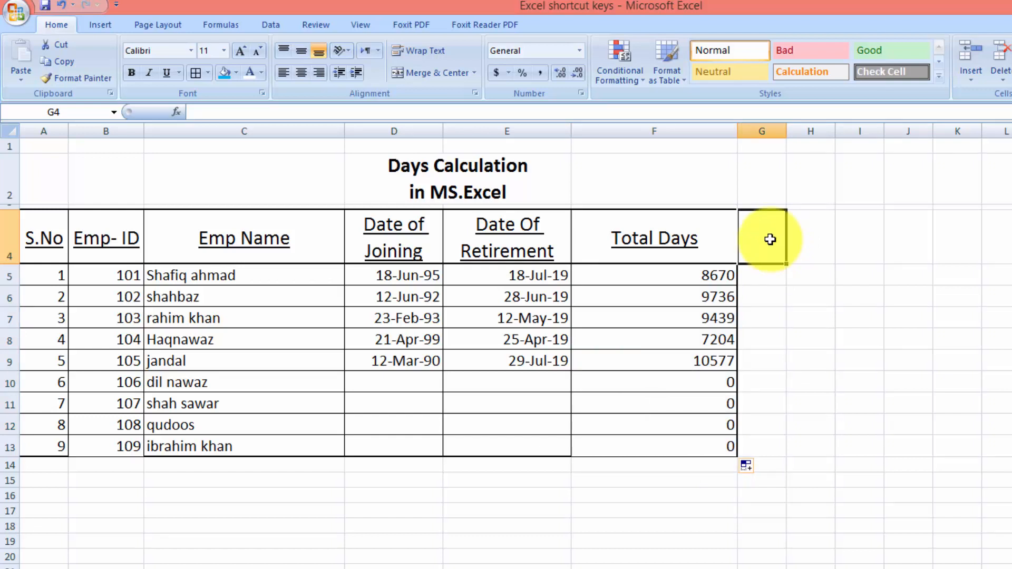
key("F2")
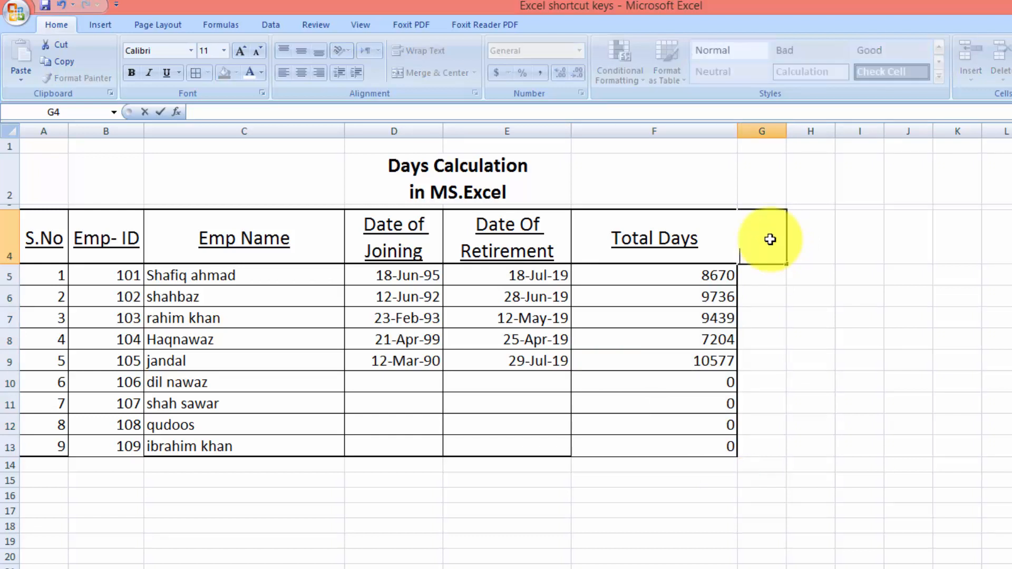
type("Total ")
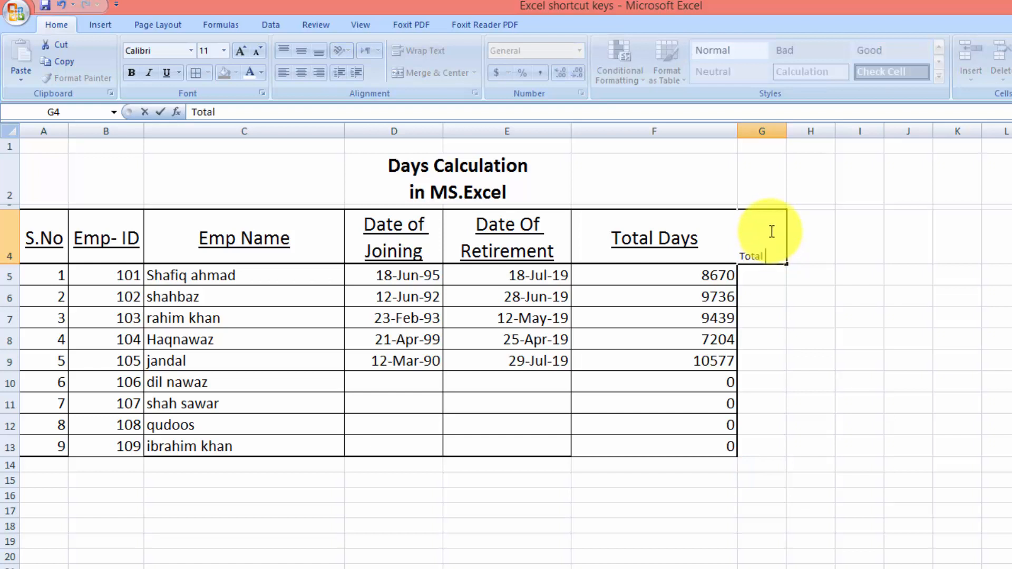
type("Number of years")
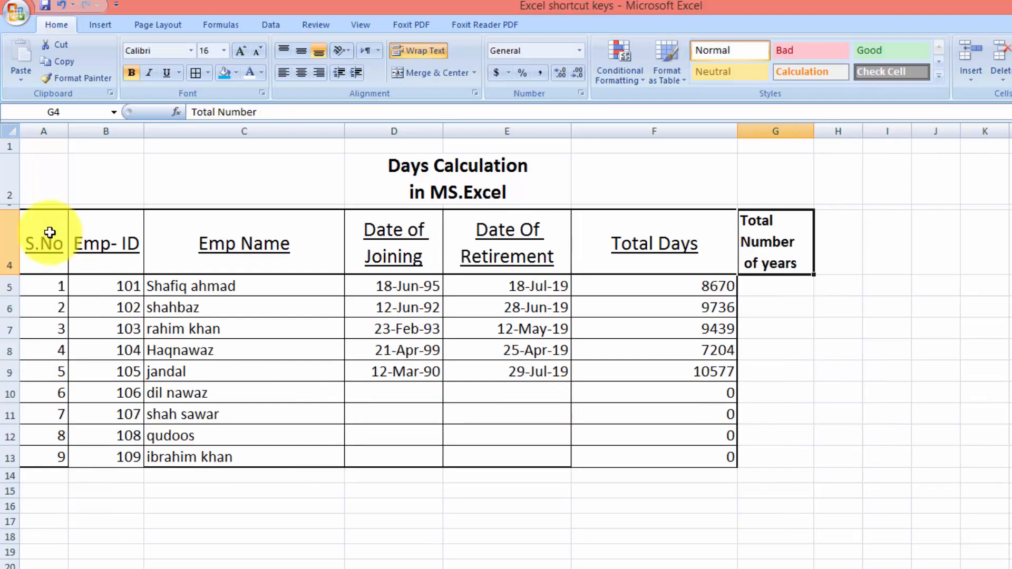
Apply all borders to the whole employee table, range A4:G13.
left_click_drag(49, 233, 743, 251)
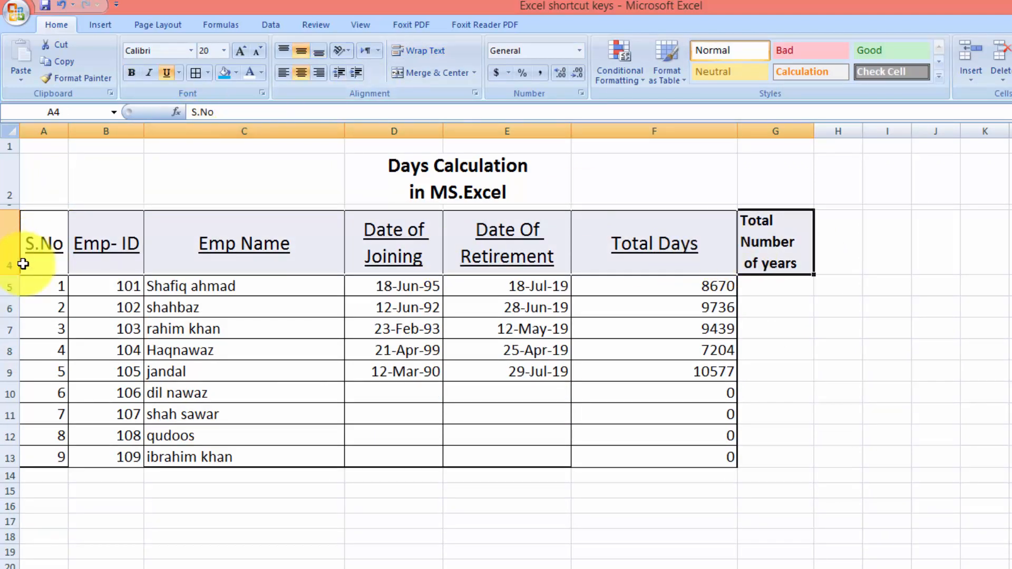
left_click_drag(32, 248, 761, 453)
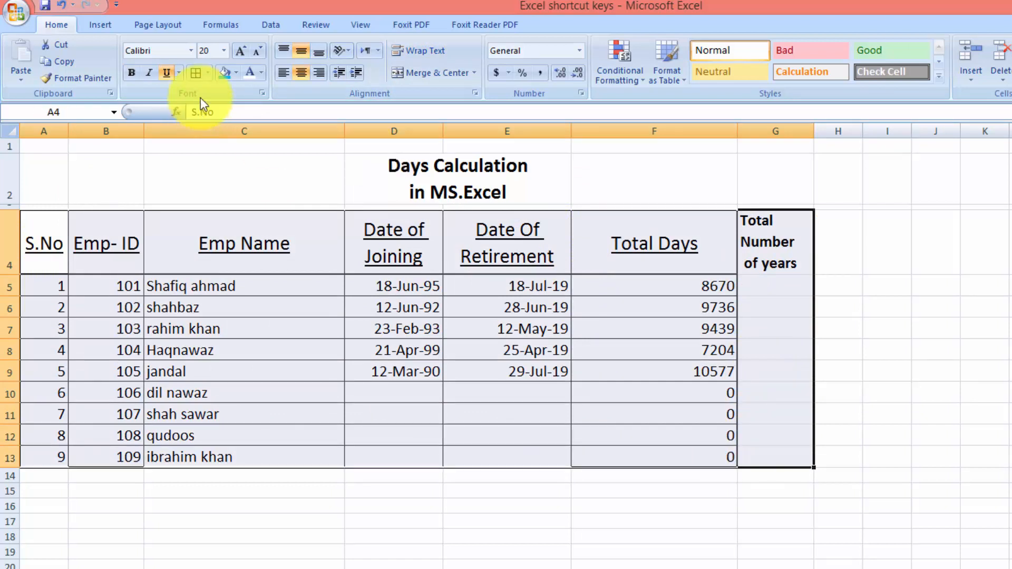
left_click(208, 72)
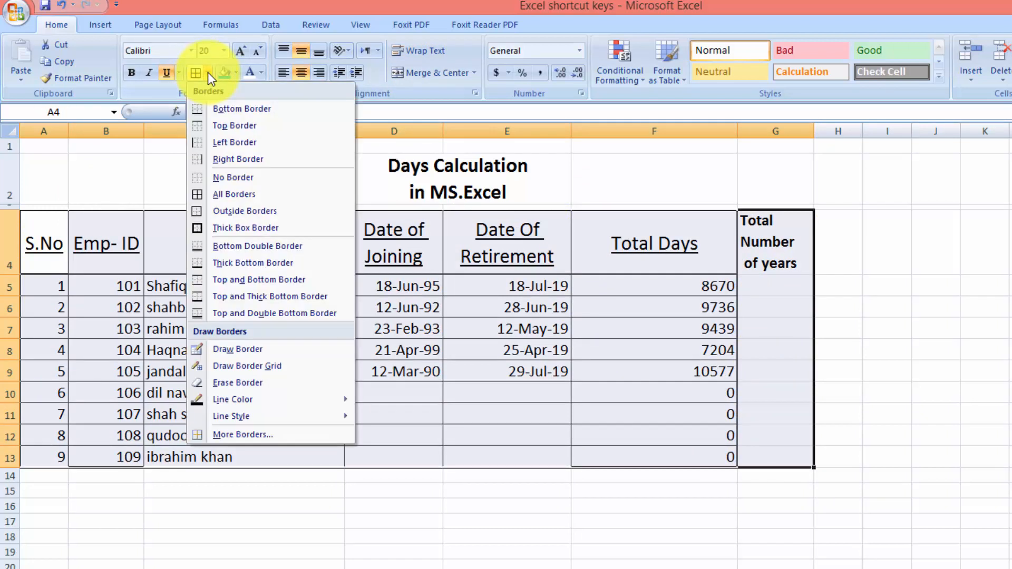
left_click(214, 195)
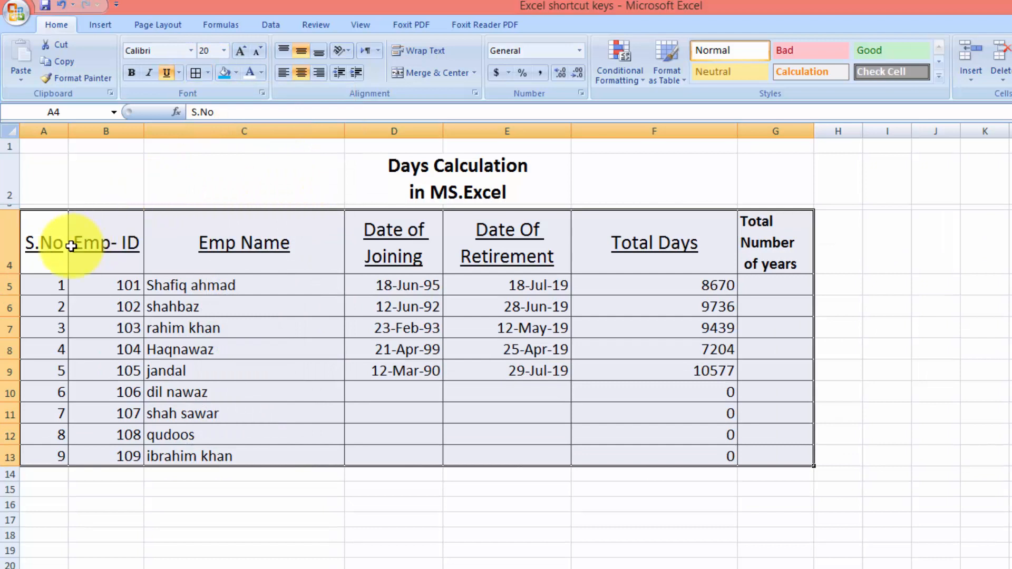
Put a thick box border around the header row, range A4:G4.
left_click_drag(52, 243, 759, 247)
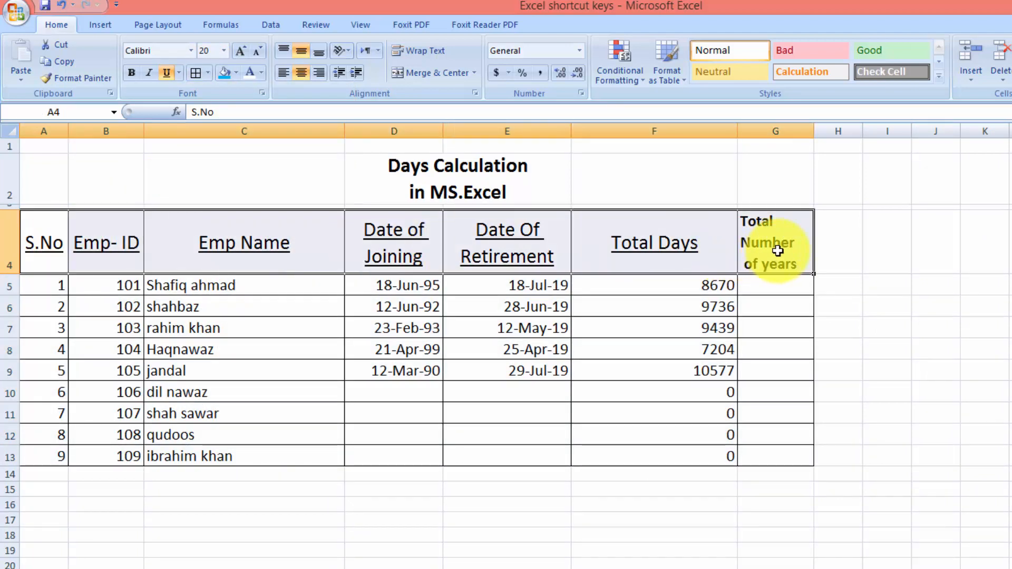
left_click(207, 75)
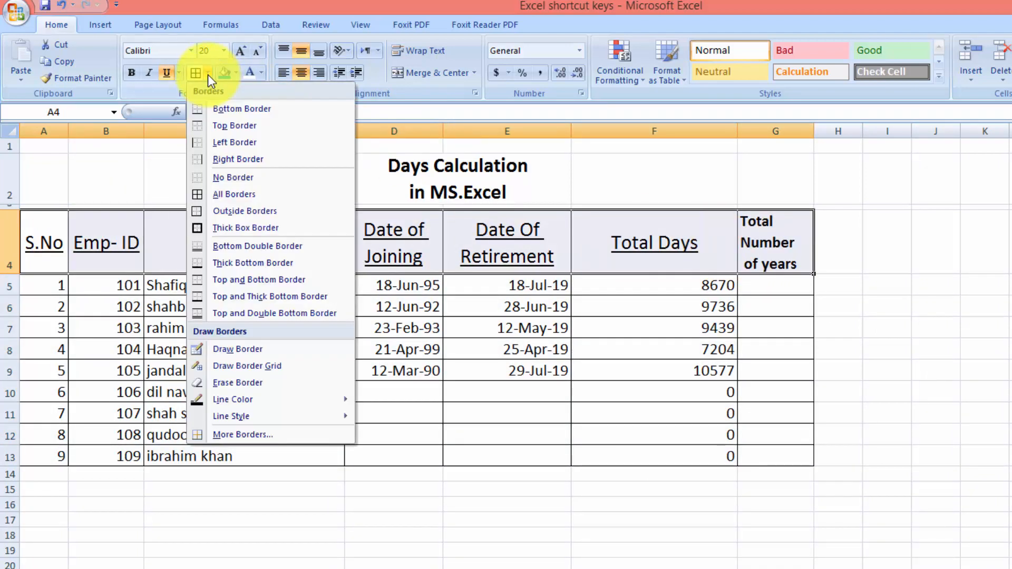
left_click(214, 227)
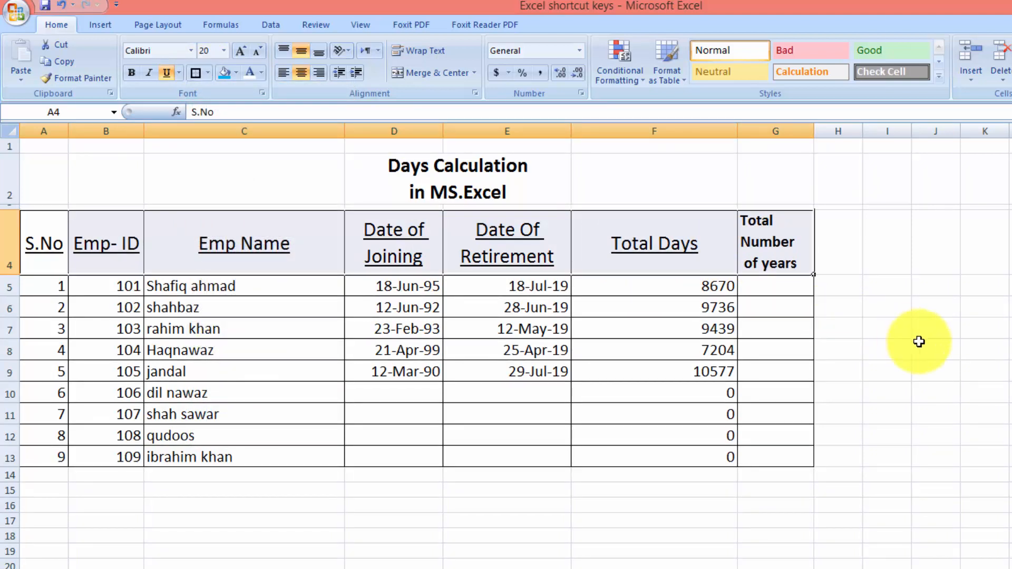
left_click(920, 342)
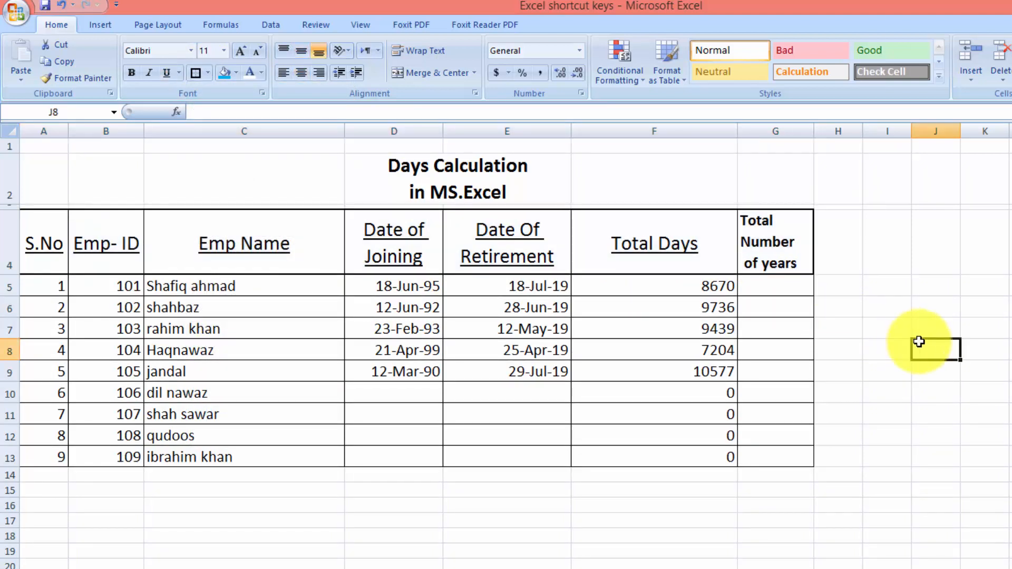
Calculate the first employee's total years in cell G5 with =F5/360 and fill the formula down to G13.
left_click(765, 291)
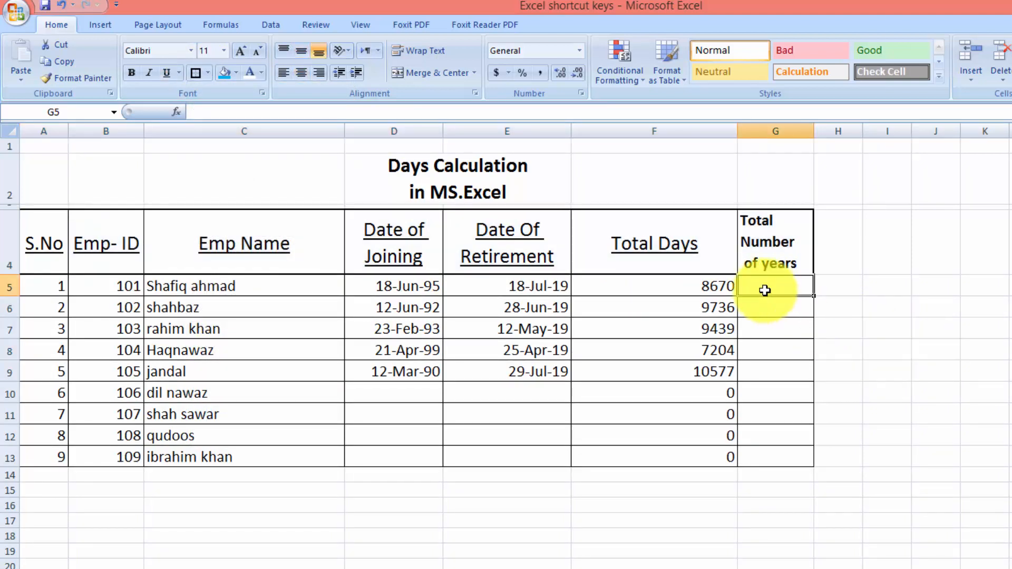
type("=")
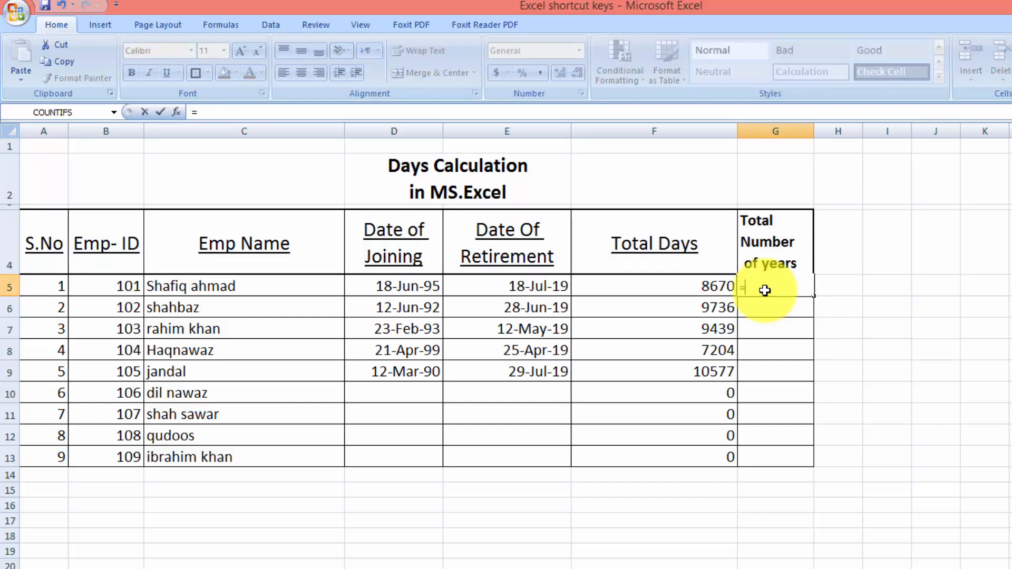
key("Left")
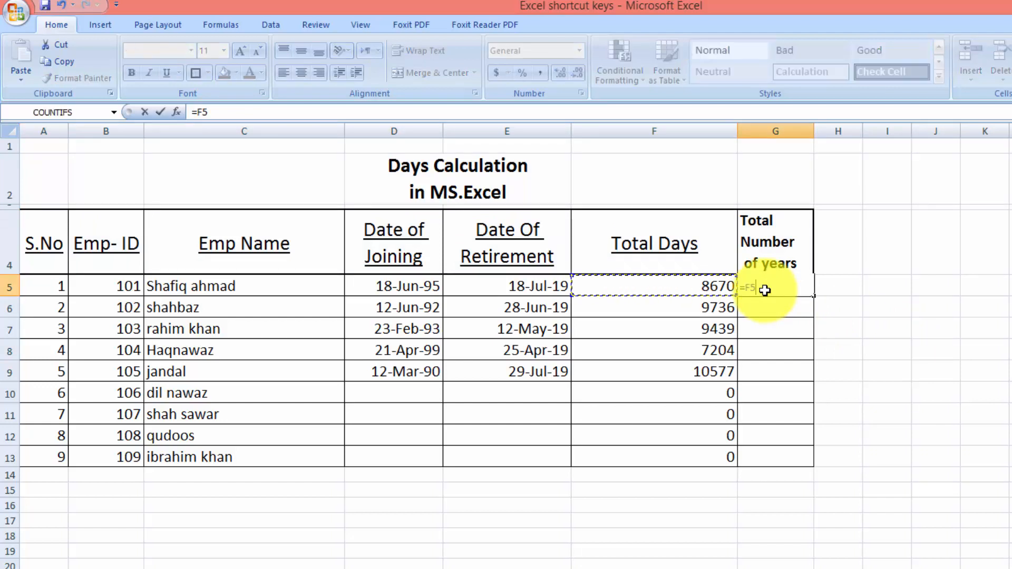
type("/36")
key("Return")
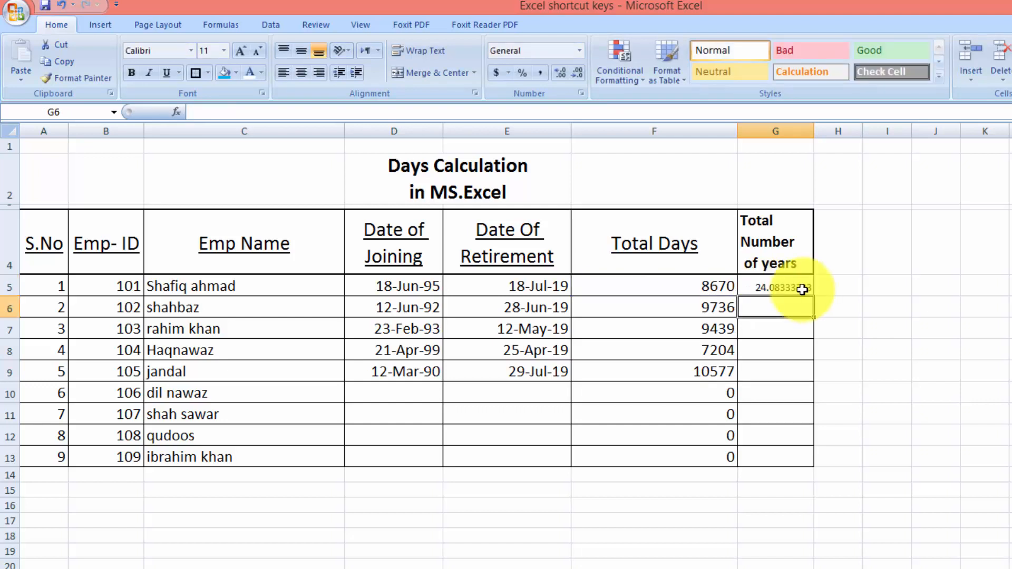
left_click(802, 289)
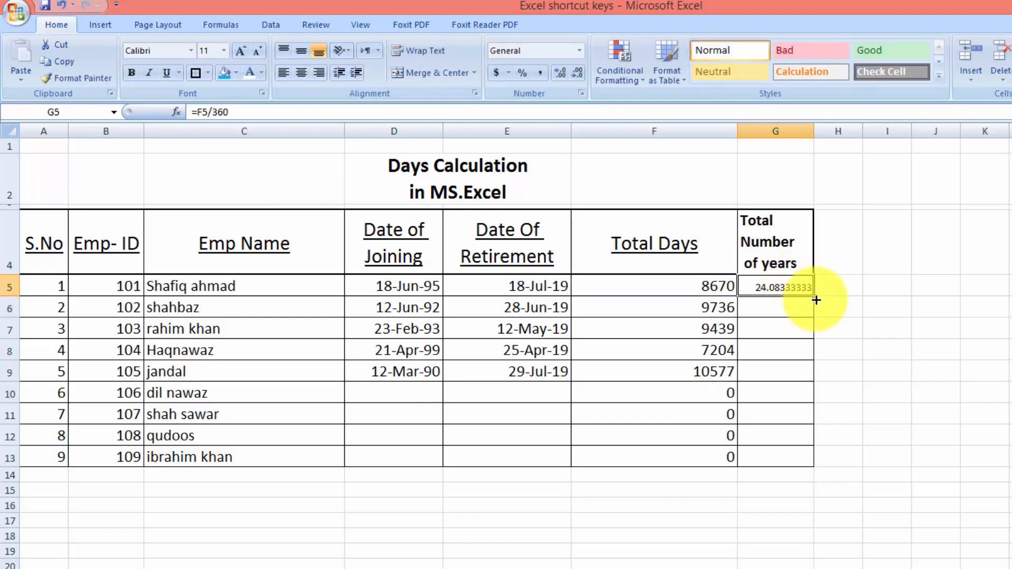
left_click_drag(816, 300, 800, 462)
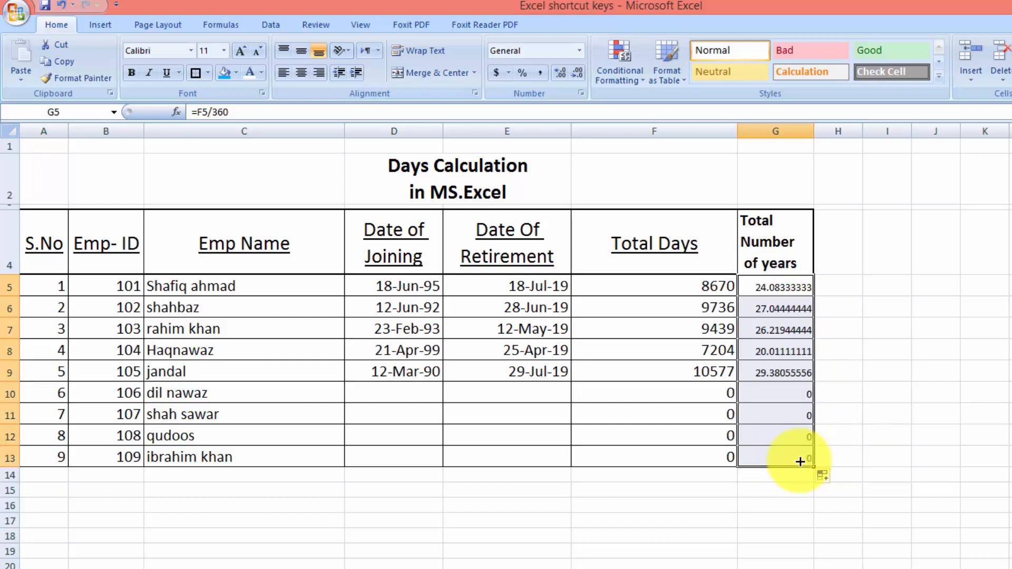
Reduce the total years values in G5:G13 to two decimal places.
left_click(581, 77)
left_click(580, 78)
left_click(580, 78)
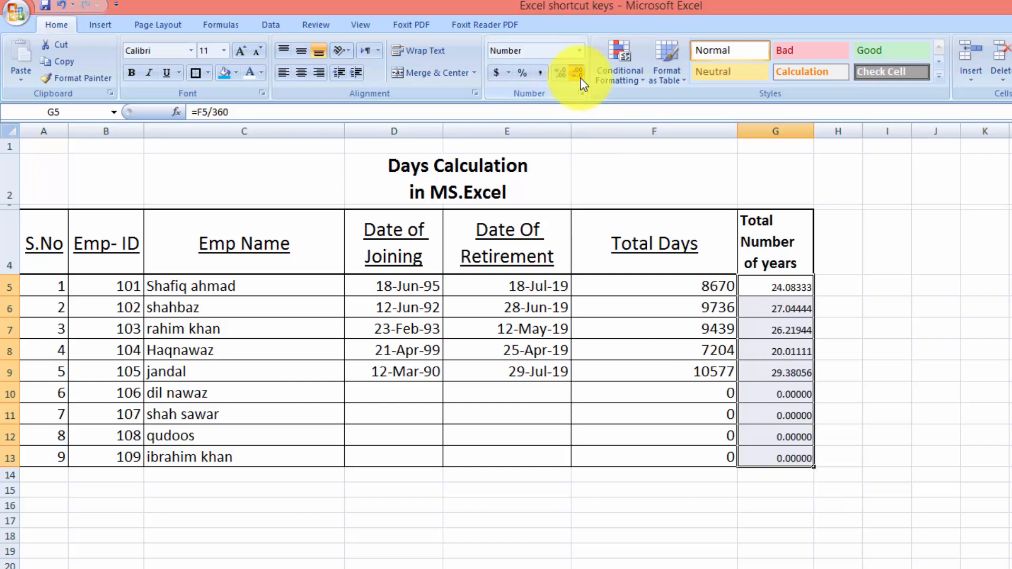
left_click(580, 78)
left_click(580, 77)
left_click(581, 77)
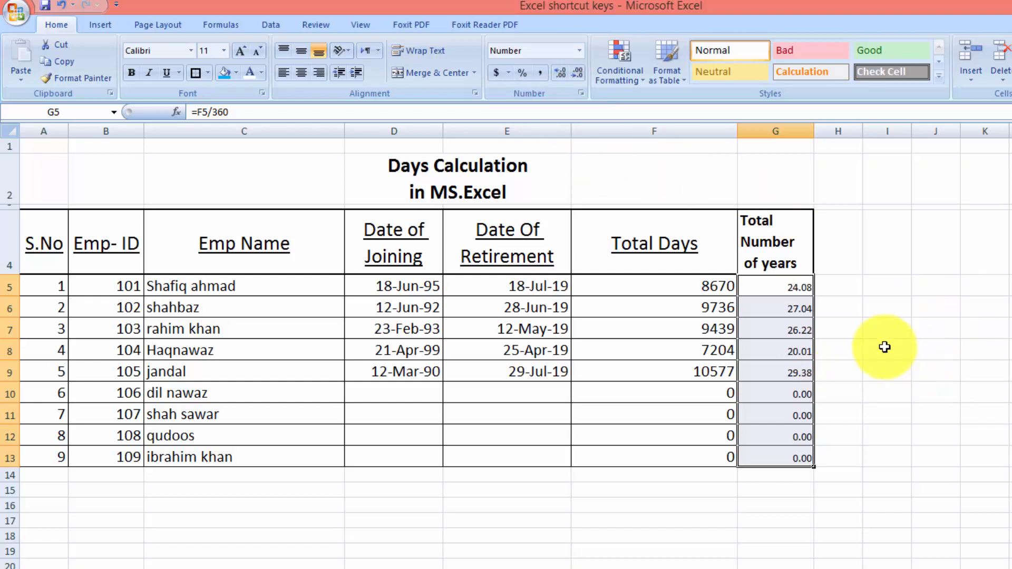
Increase the font size of the total years values in G5:G13 to 18.
left_click(247, 53)
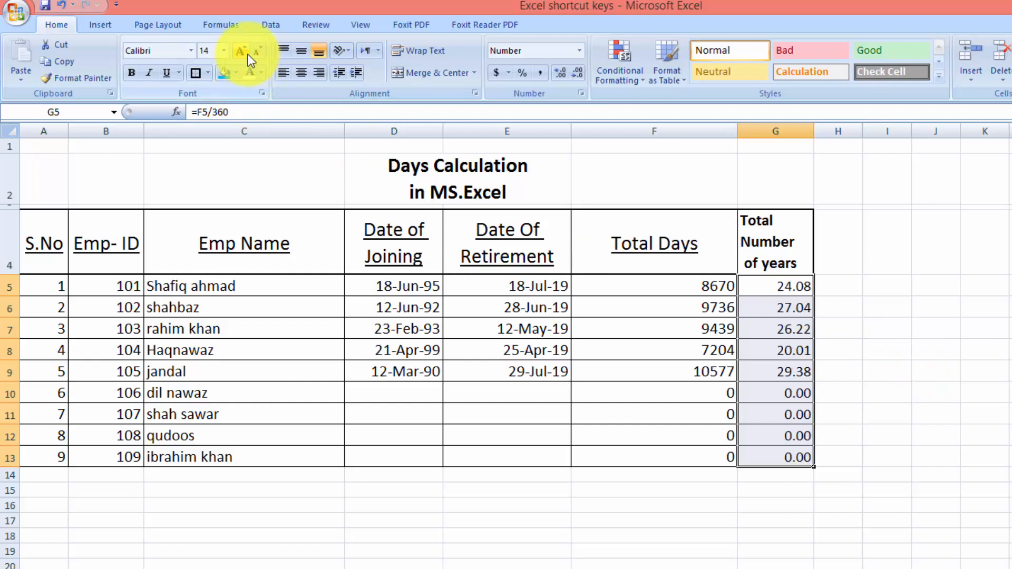
left_click(248, 55)
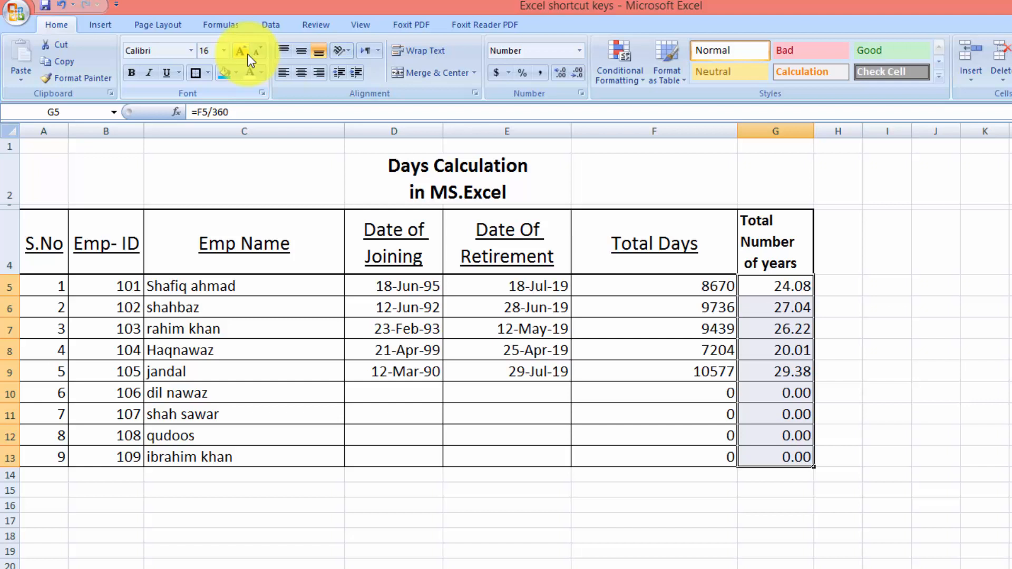
left_click(249, 55)
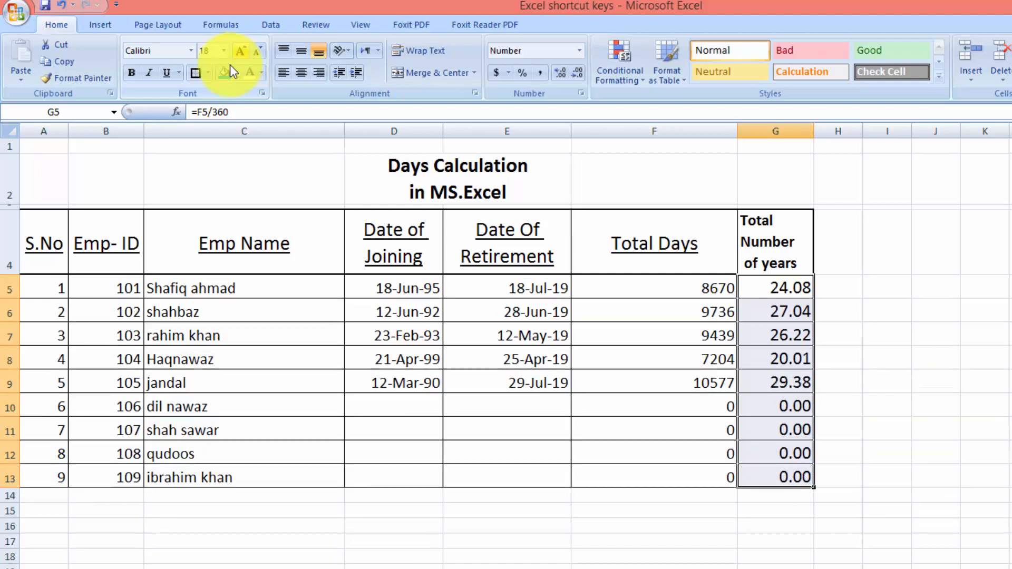
left_click(980, 315)
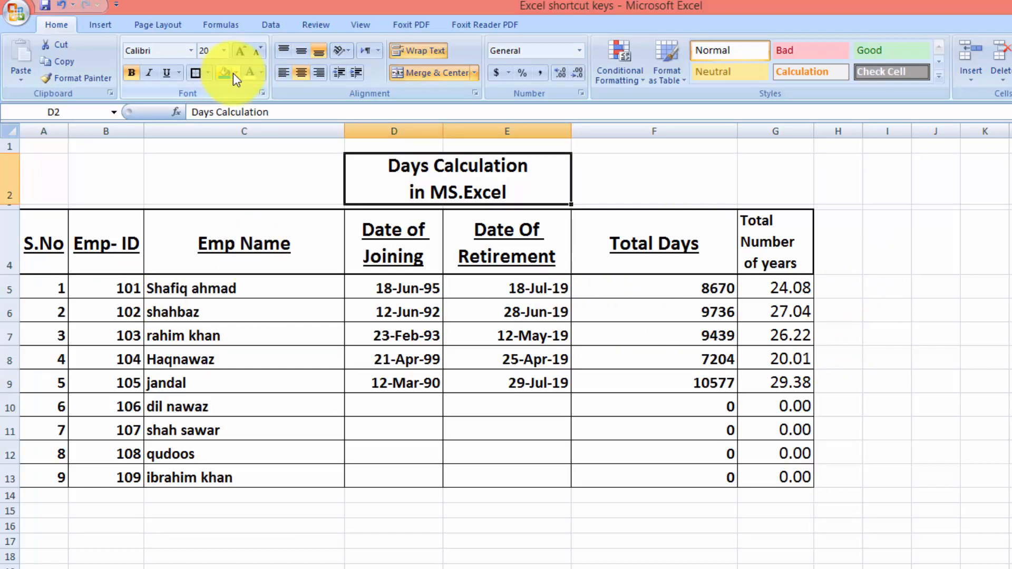
Give the "Days Calculation in MS.Excel" title cell a standard blue fill and white text.
left_click(235, 74)
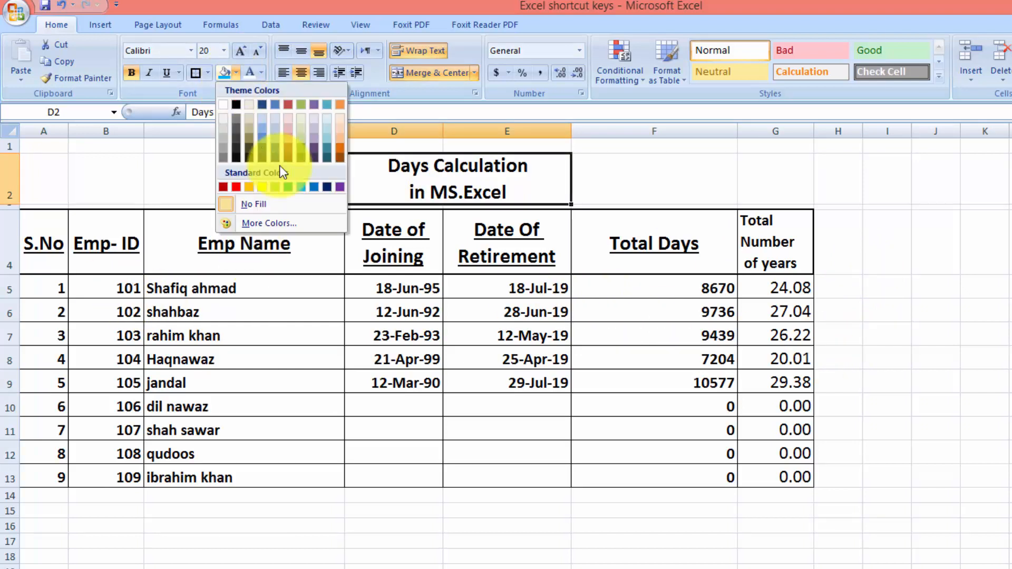
left_click(316, 190)
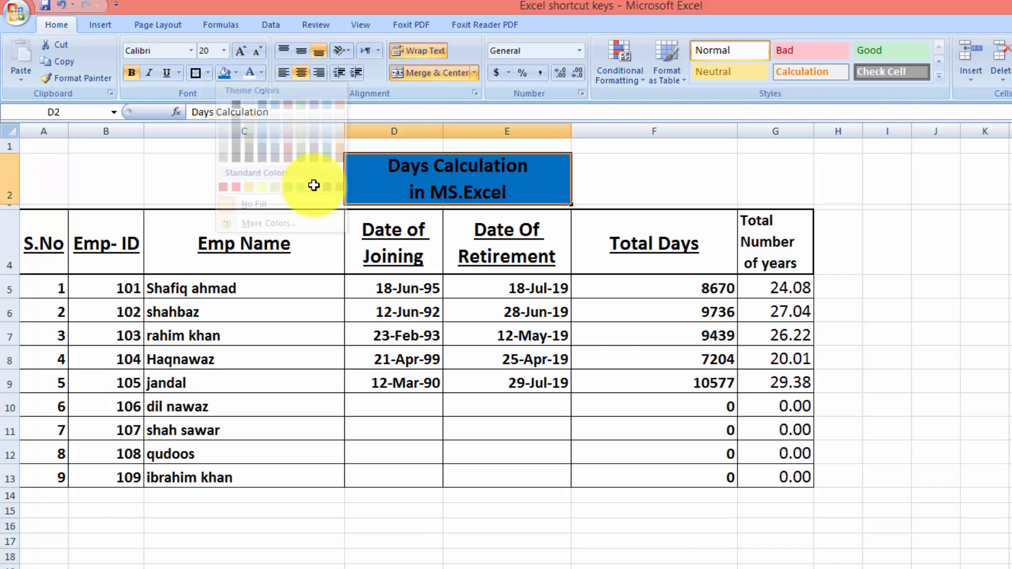
left_click(262, 74)
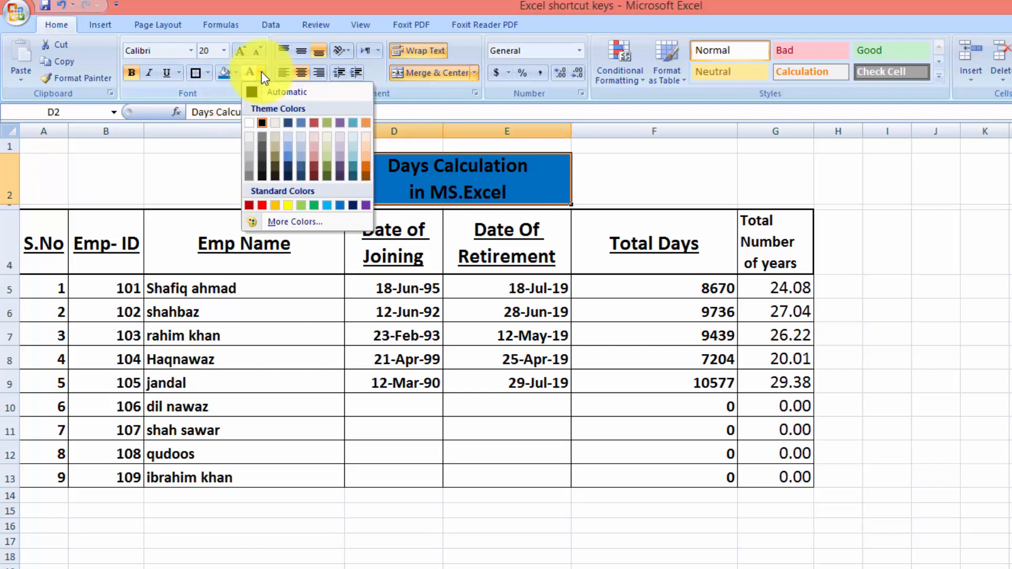
left_click(249, 123)
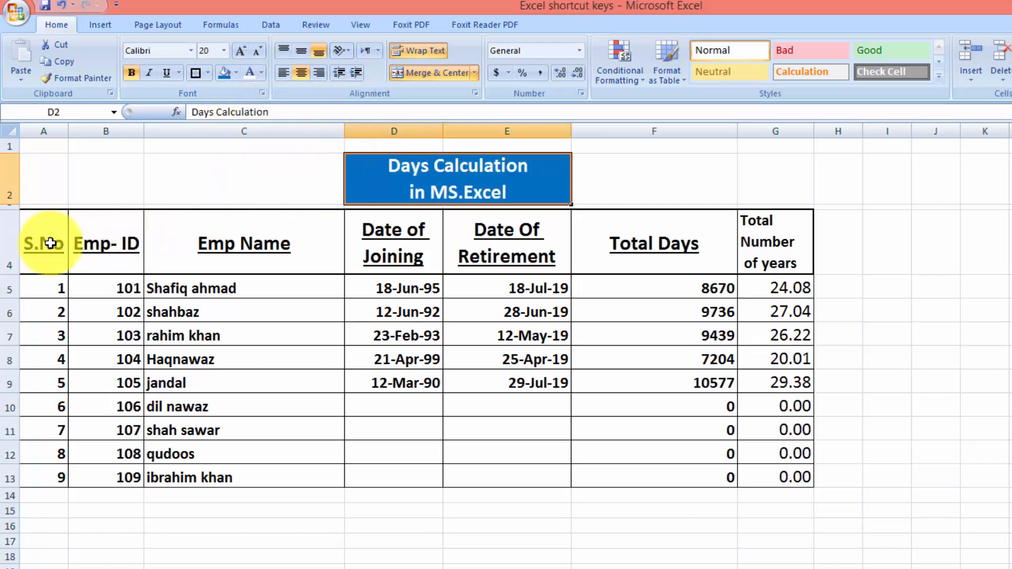
Fill the header row A4:G4 with the standard orange color.
left_click_drag(46, 242, 764, 242)
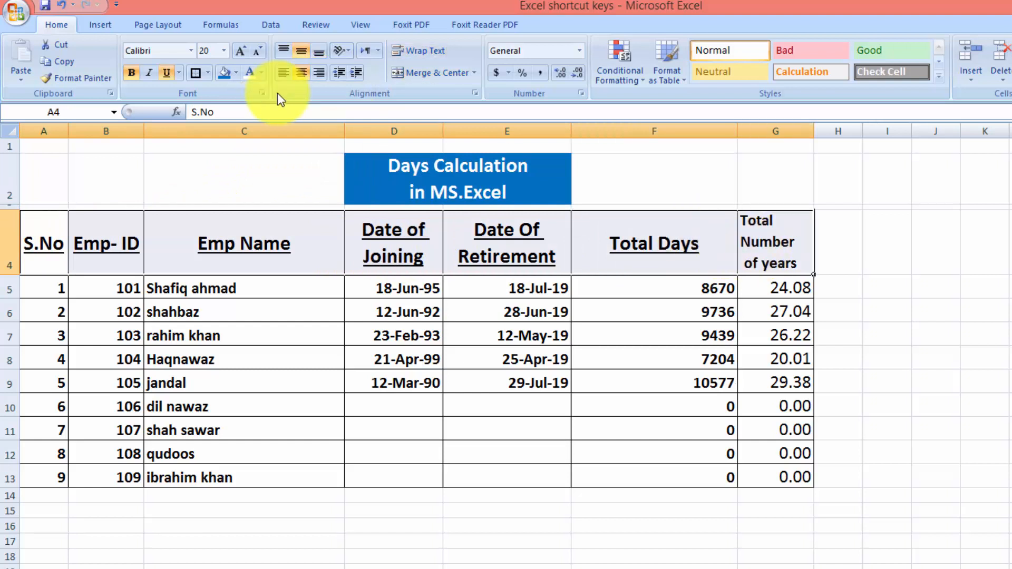
left_click(237, 75)
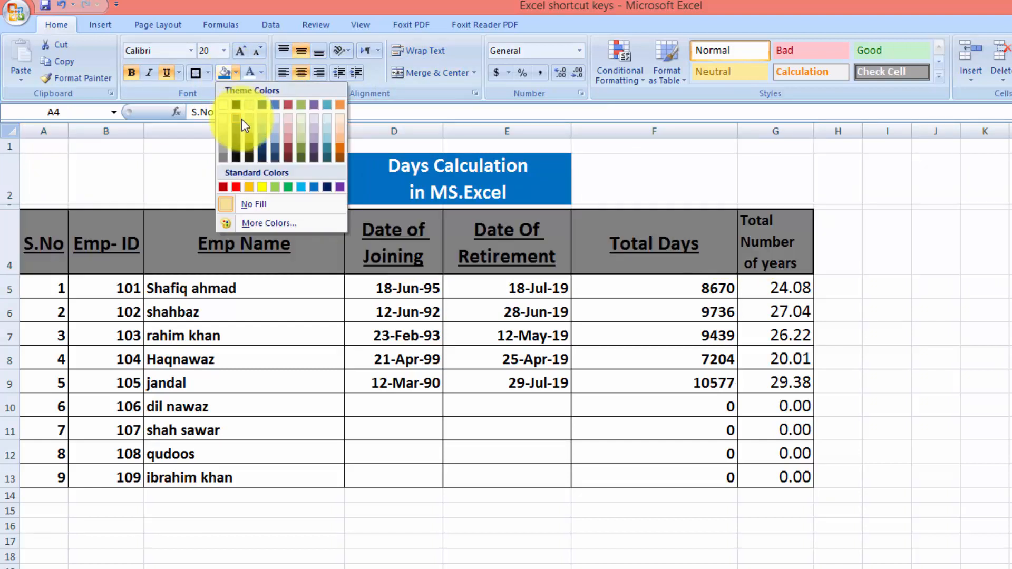
left_click(252, 186)
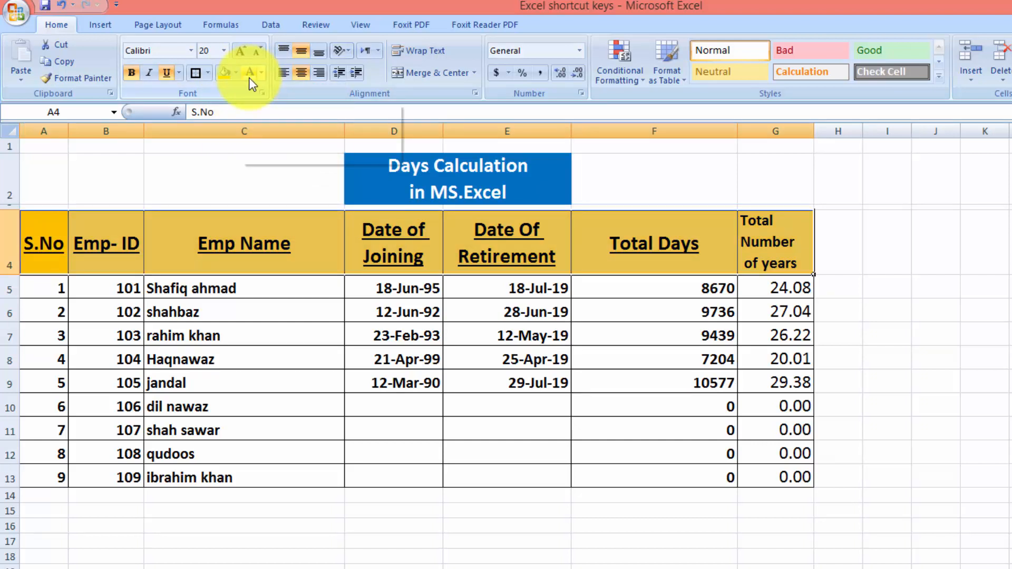
left_click(928, 329)
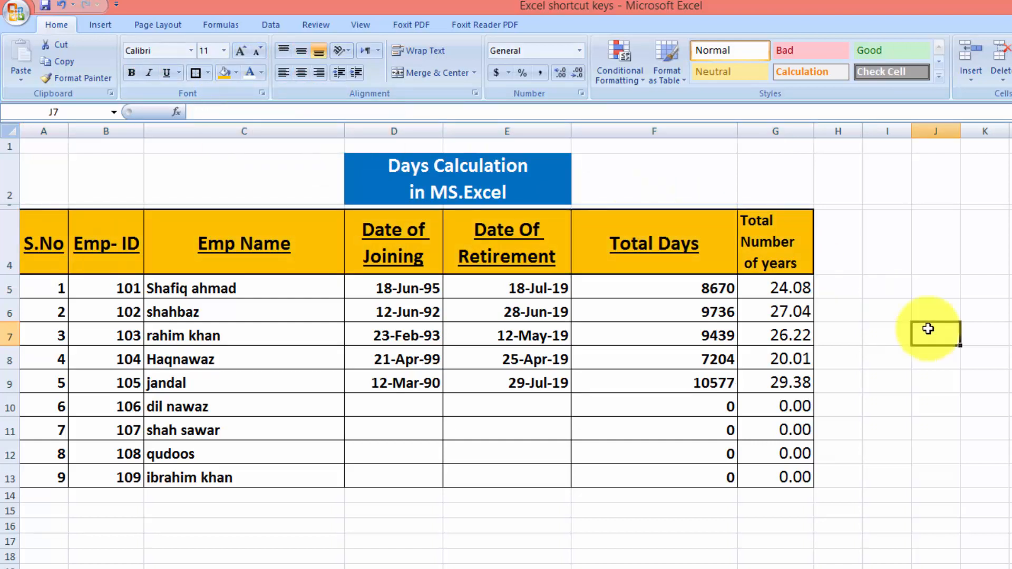
left_click(910, 422)
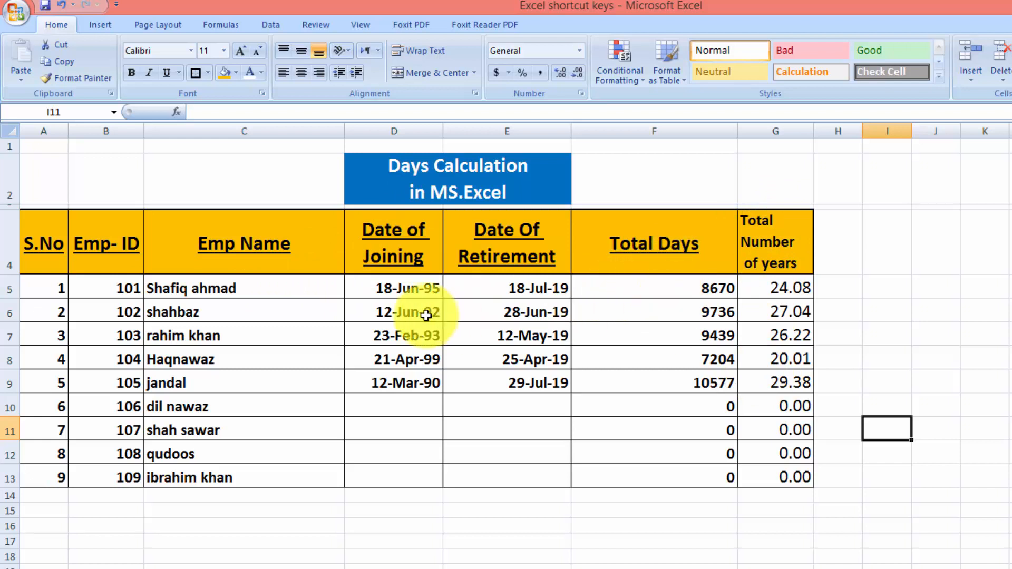
left_click(641, 294)
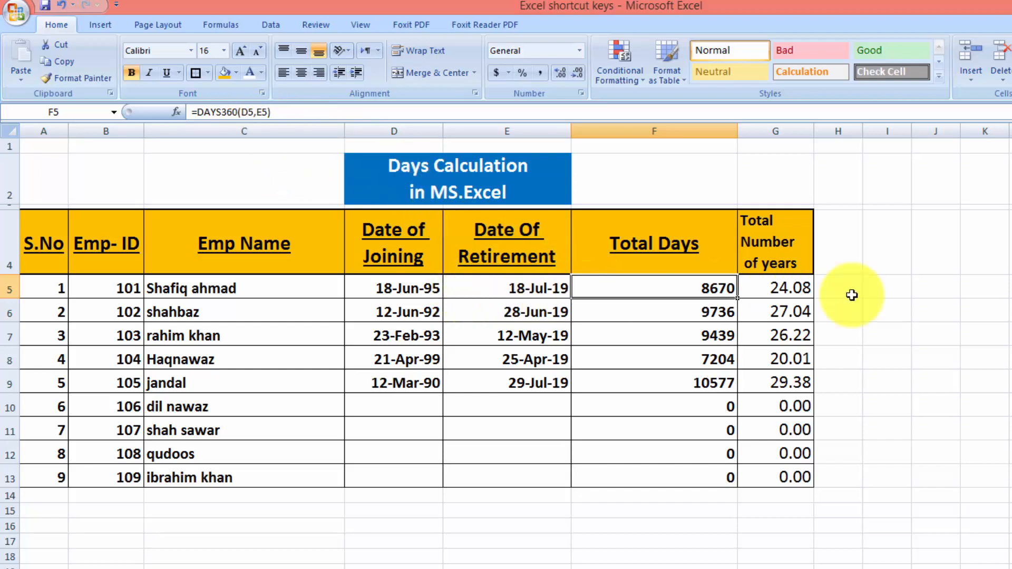
left_click(999, 378)
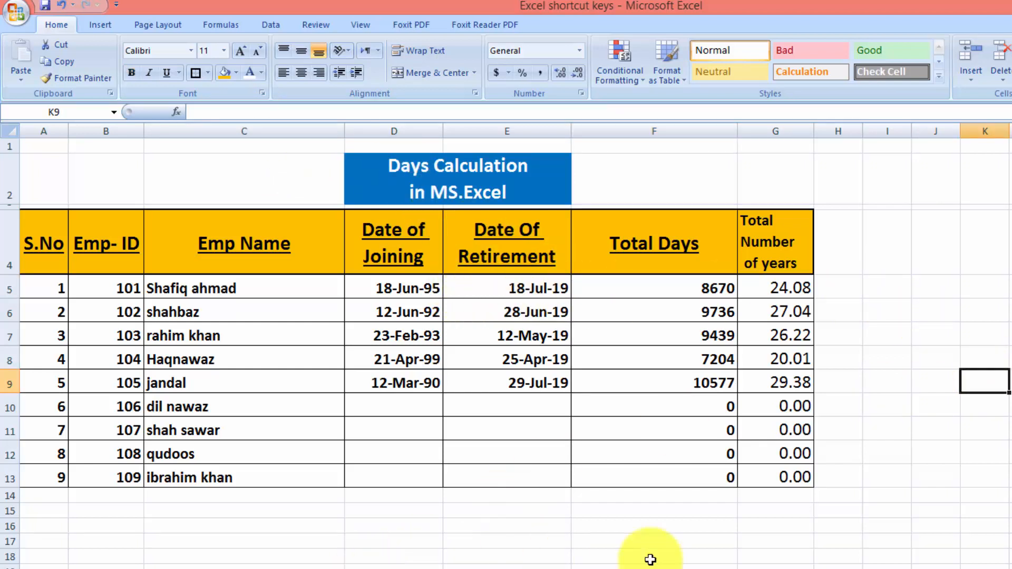